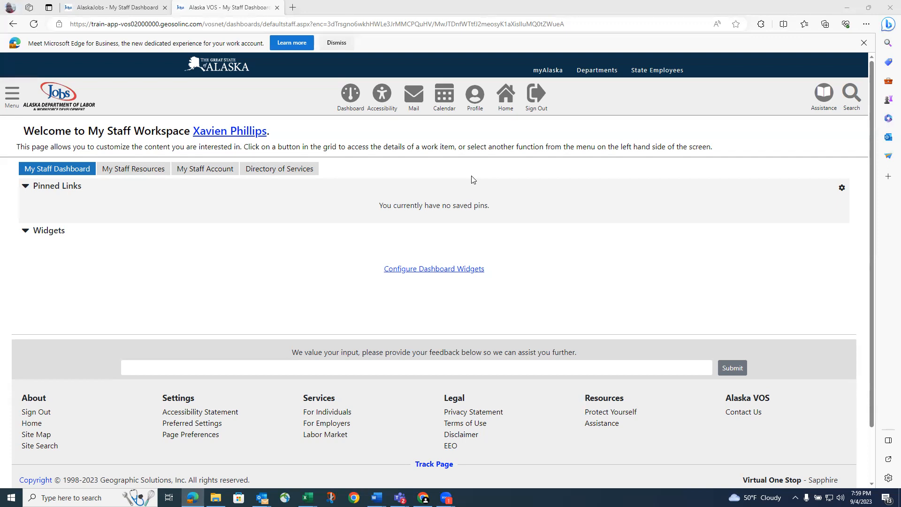
Search Quick Assist by the participant's last name and open their matching record
{"action": "left_click", "coordinate": [12, 96]}
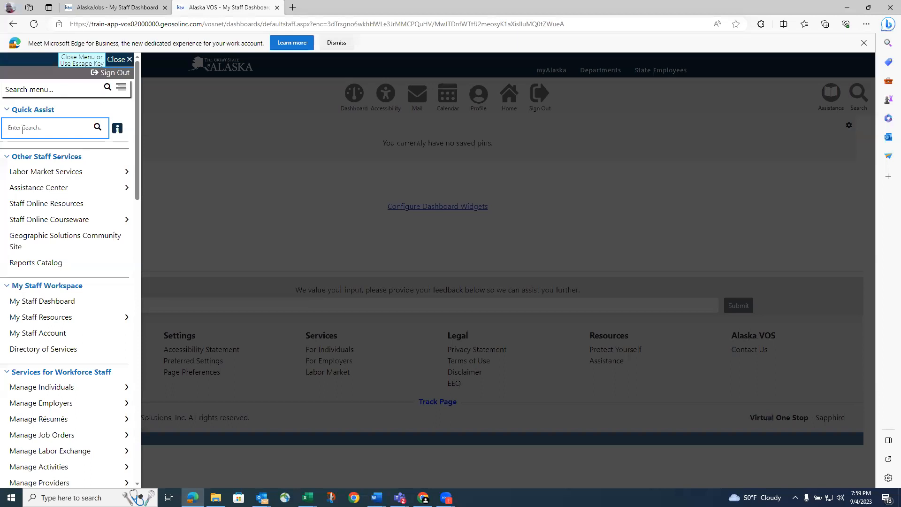
{"action": "left_click", "coordinate": [21, 132]}
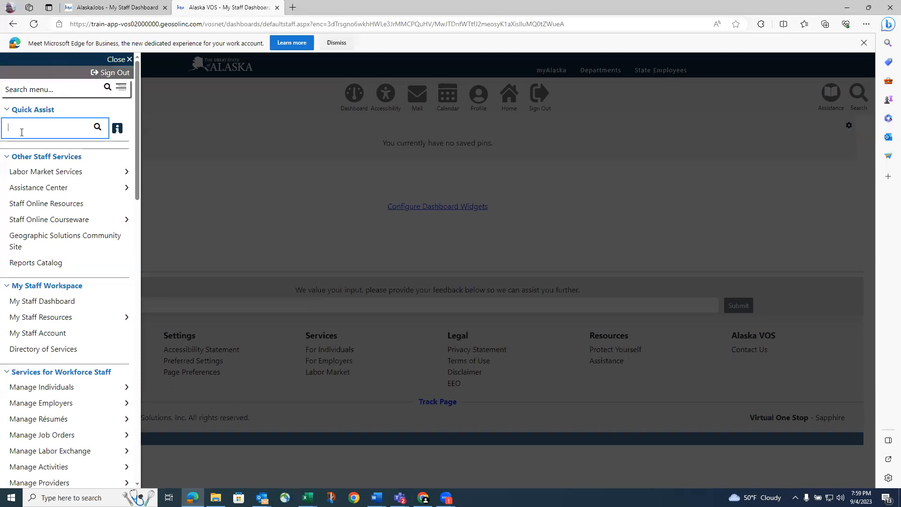
{"action": "type", "text": "Phillips,"}
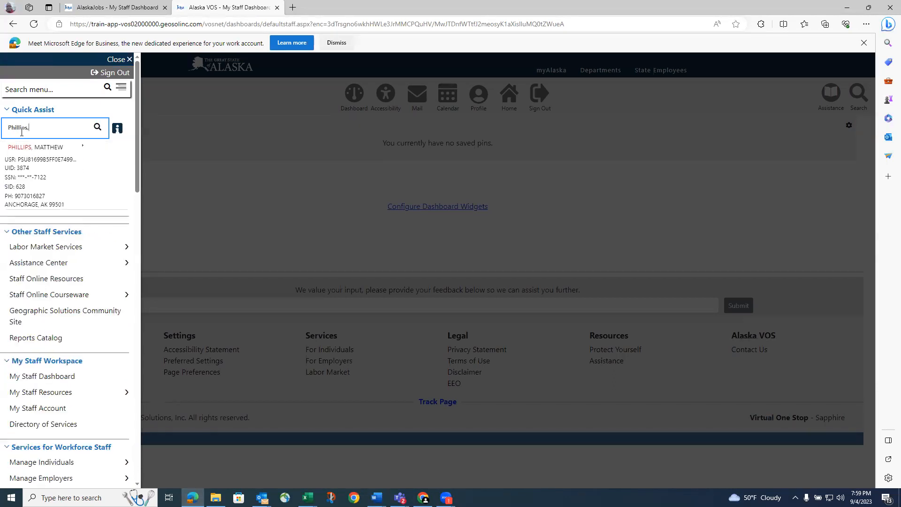
{"action": "left_click", "coordinate": [33, 181]}
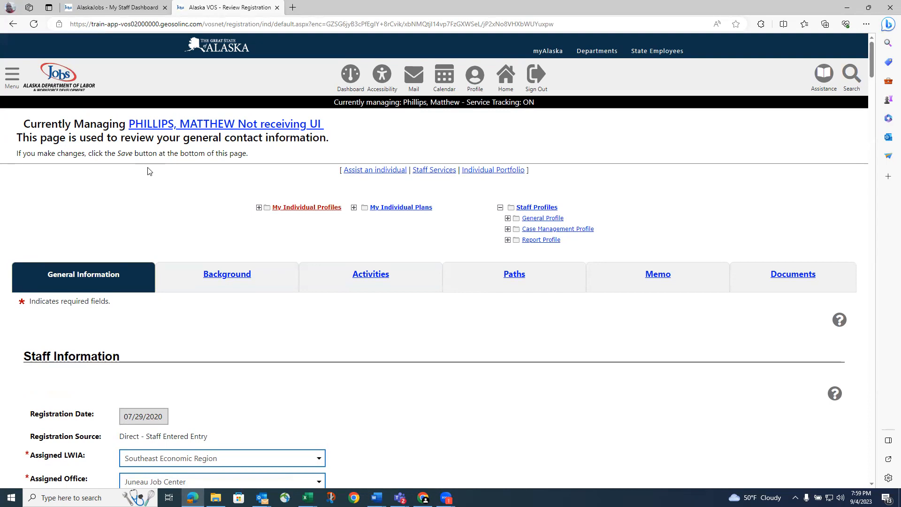
{"action": "scroll", "coordinate": [148, 171], "scroll_direction": "down", "scroll_amount": 10}
{"action": "scroll", "coordinate": [150, 172], "scroll_direction": "down", "scroll_amount": 20}
{"action": "scroll", "coordinate": [150, 172], "scroll_direction": "up", "scroll_amount": 20}
{"action": "scroll", "coordinate": [151, 170], "scroll_direction": "down", "scroll_amount": 5}
{"action": "scroll", "coordinate": [152, 170], "scroll_direction": "down", "scroll_amount": 5}
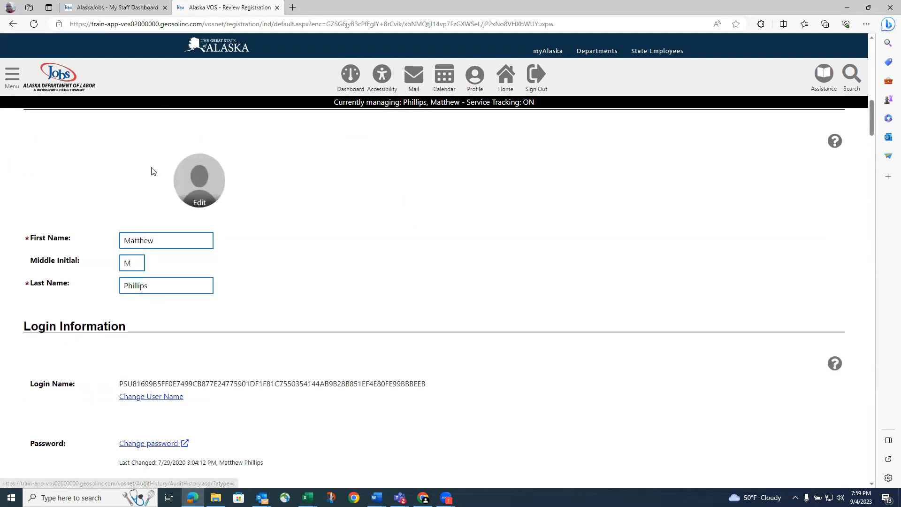
{"action": "scroll", "coordinate": [151, 170], "scroll_direction": "down", "scroll_amount": 5}
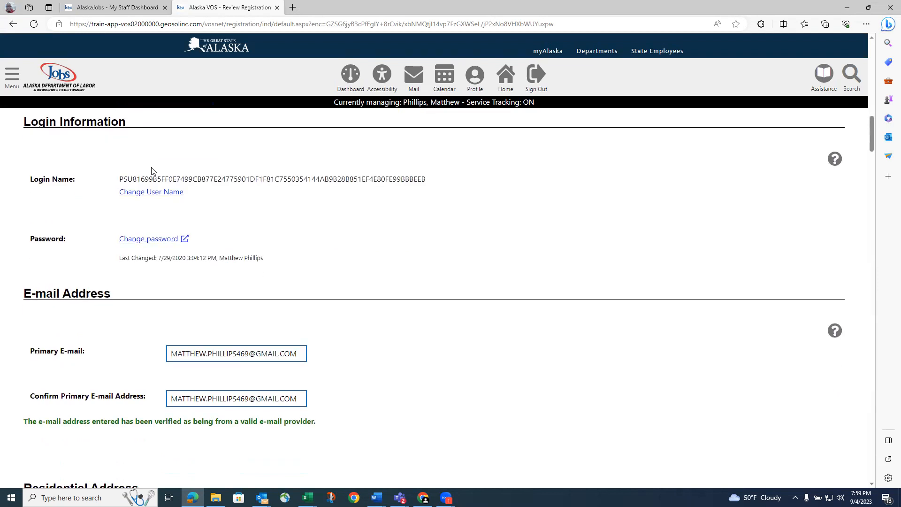
{"action": "scroll", "coordinate": [151, 171], "scroll_direction": "down", "scroll_amount": 8}
{"action": "scroll", "coordinate": [151, 171], "scroll_direction": "down", "scroll_amount": 2}
{"action": "scroll", "coordinate": [151, 171], "scroll_direction": "up", "scroll_amount": 20}
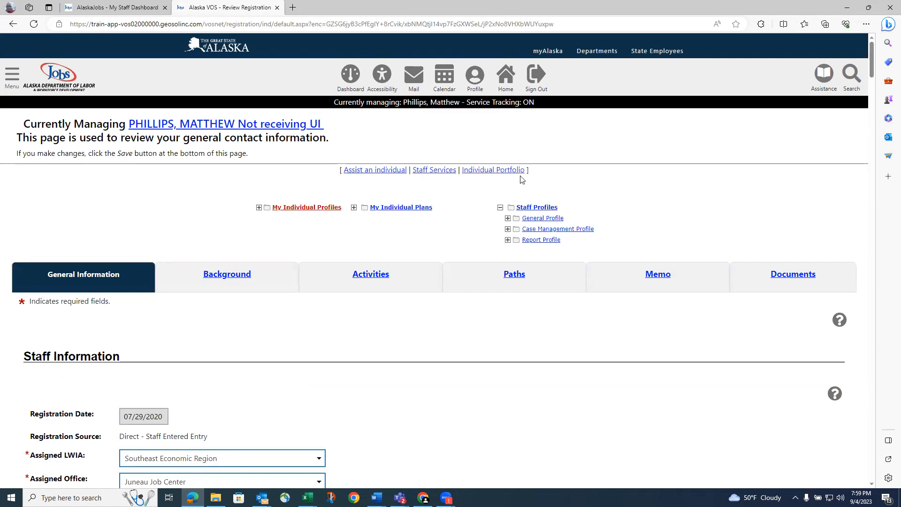
Go to the participant's Programs page under Staff Profiles > Case Management Profile
{"action": "left_click", "coordinate": [500, 210]}
{"action": "left_click", "coordinate": [500, 207]}
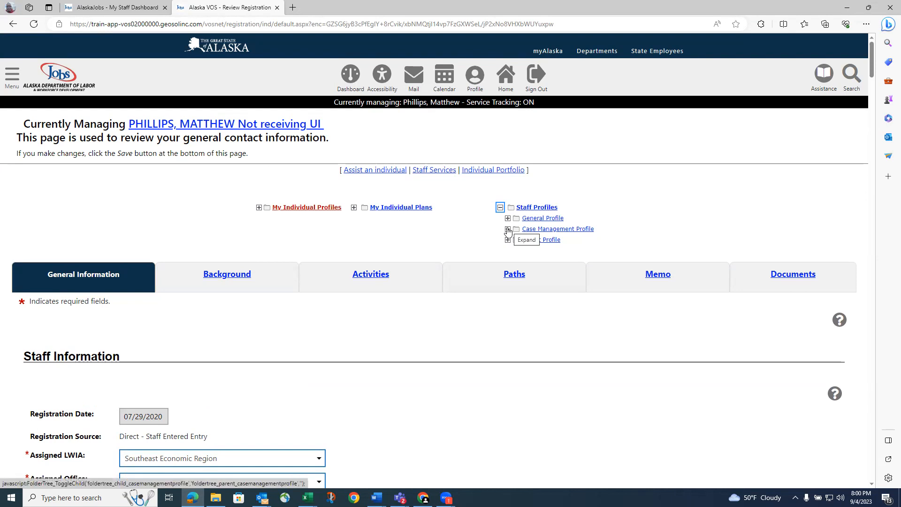
{"action": "left_click", "coordinate": [507, 229]}
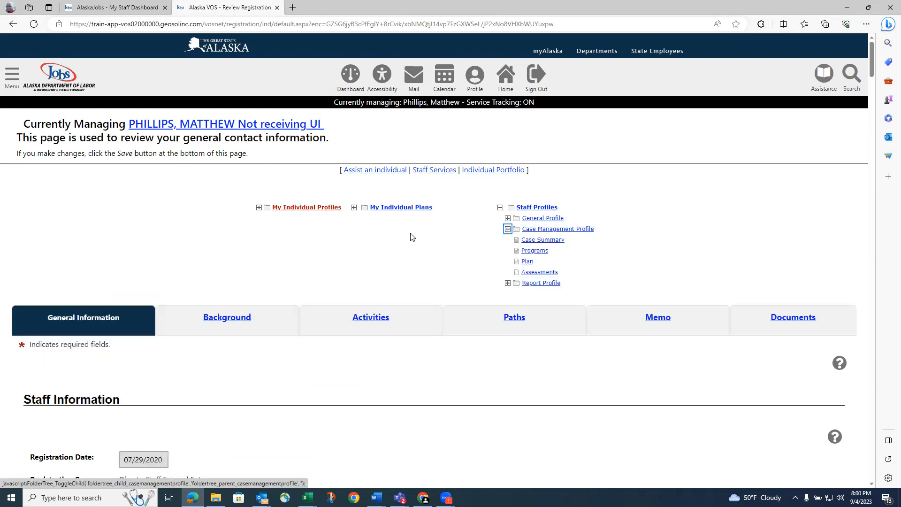
{"action": "left_click", "coordinate": [539, 254]}
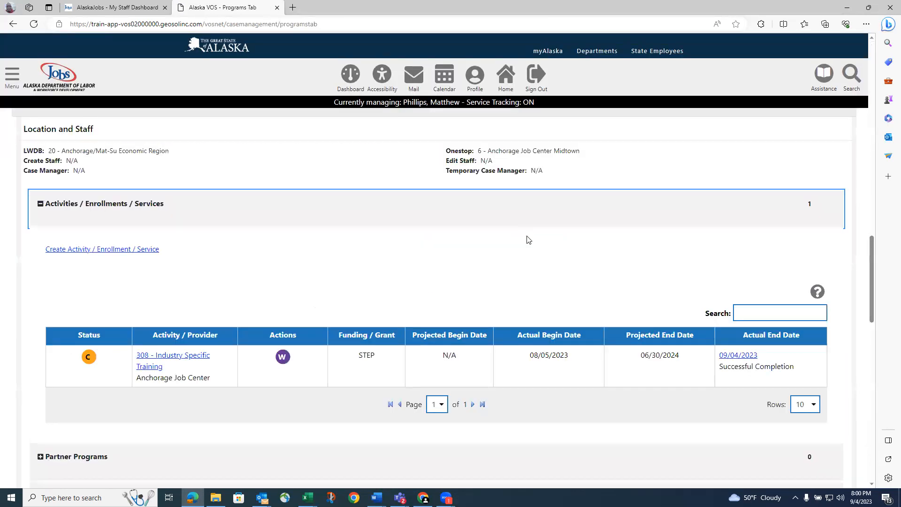
{"action": "scroll", "coordinate": [528, 237], "scroll_direction": "down", "scroll_amount": 2}
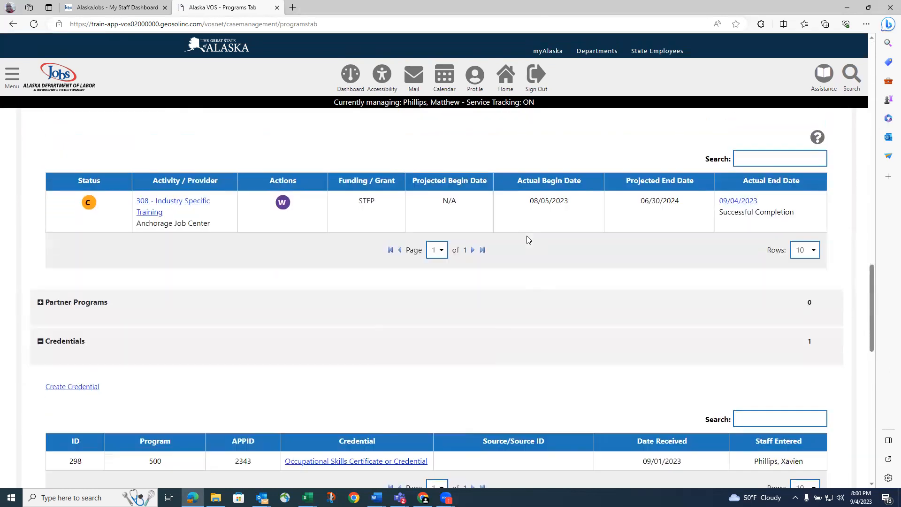
{"action": "scroll", "coordinate": [425, 243], "scroll_direction": "up", "scroll_amount": 6}
{"action": "scroll", "coordinate": [319, 245], "scroll_direction": "up", "scroll_amount": 3}
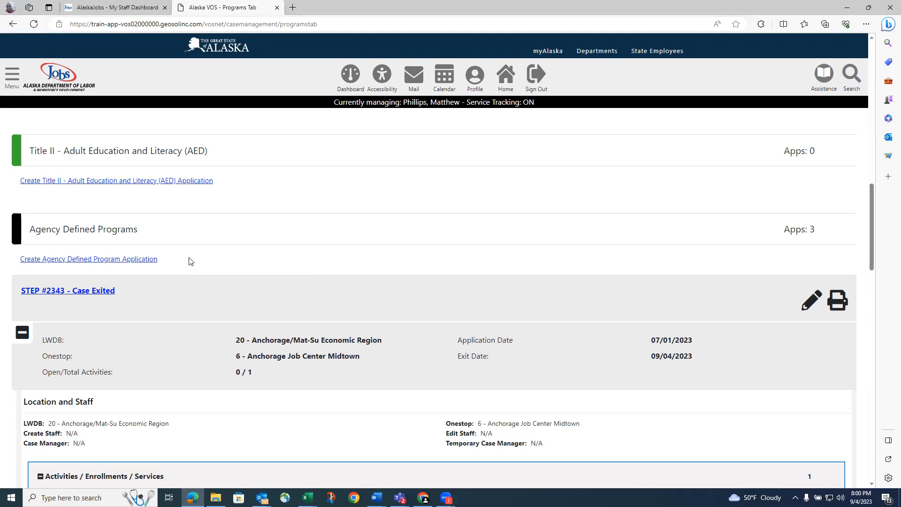
{"action": "scroll", "coordinate": [189, 260], "scroll_direction": "down", "scroll_amount": 4}
{"action": "scroll", "coordinate": [190, 259], "scroll_direction": "up", "scroll_amount": 6}
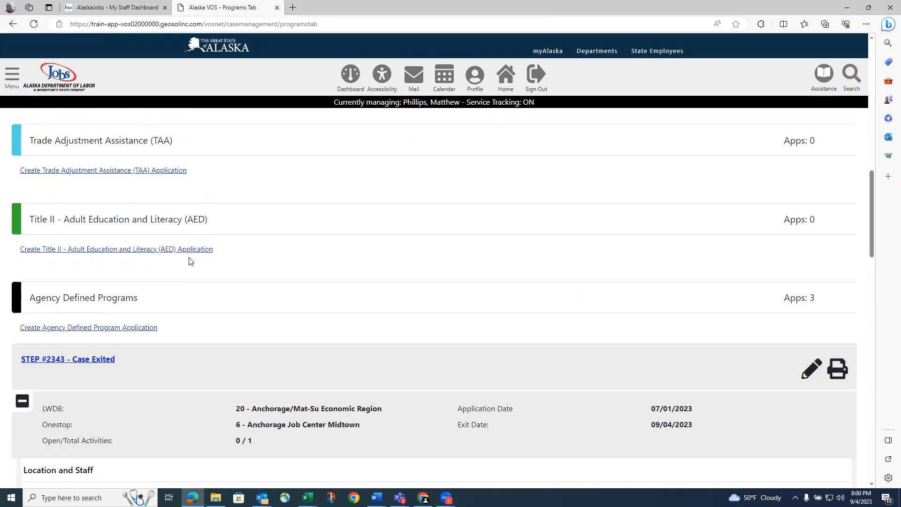
{"action": "left_click", "coordinate": [89, 328]}
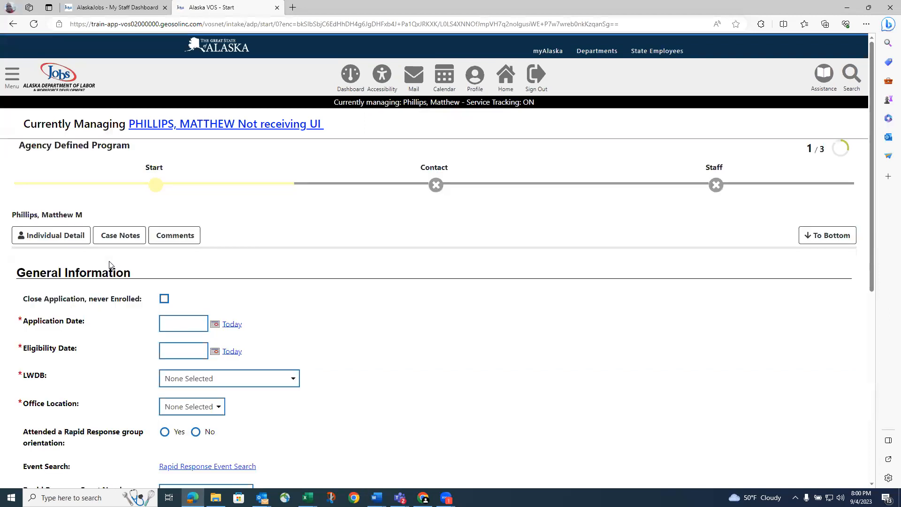
Scroll the new Agency Defined Program application to the empty Application Date field
{"action": "scroll", "coordinate": [113, 265], "scroll_direction": "down", "scroll_amount": 1}
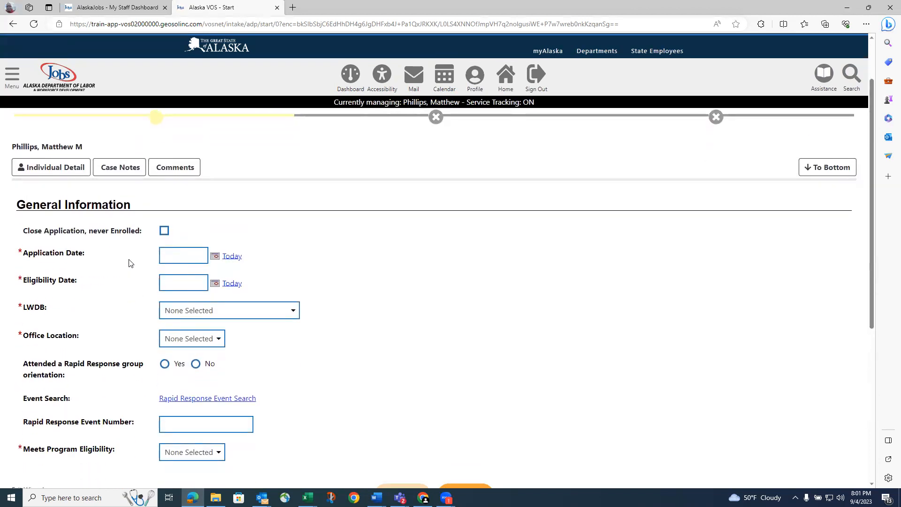
{"action": "scroll", "coordinate": [131, 262], "scroll_direction": "down", "scroll_amount": 2}
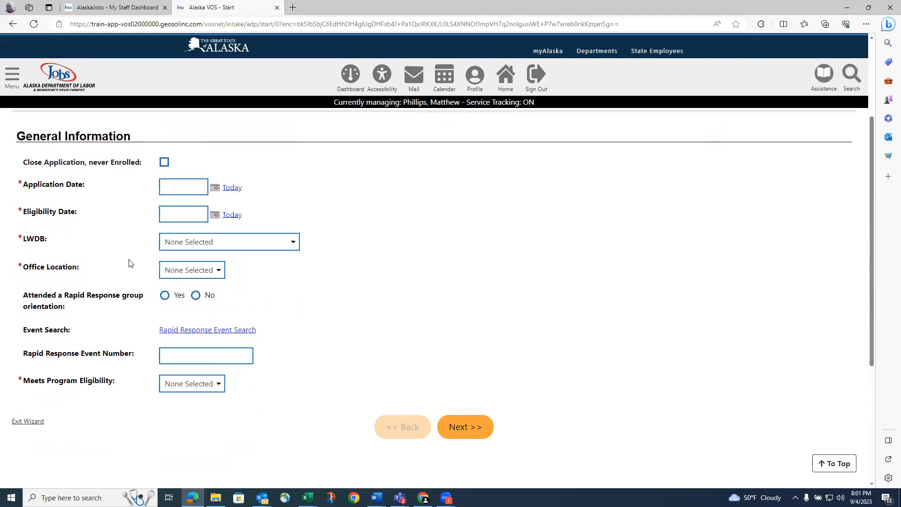
{"action": "left_click", "coordinate": [180, 188]}
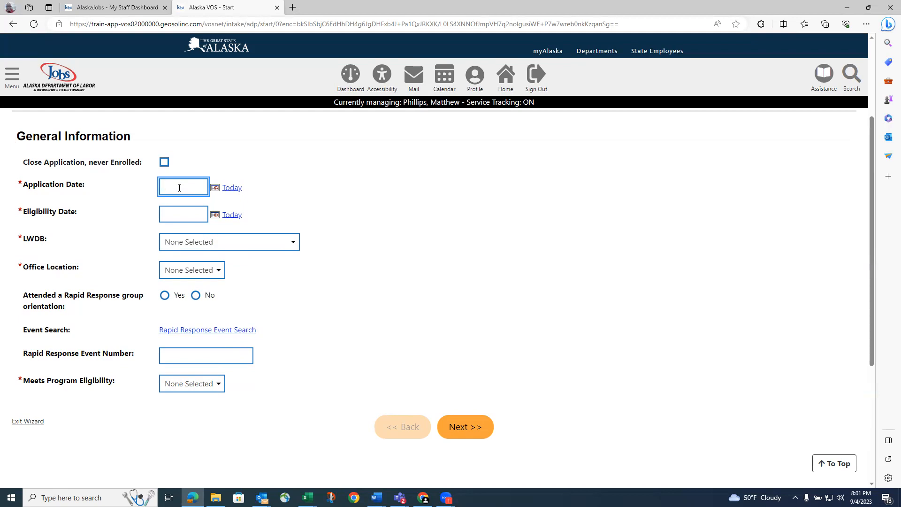
Enter 08/05/2023 as both the application date and the eligibility date
{"action": "type", "text": "08/05/2023"}
{"action": "left_click", "coordinate": [180, 212]}
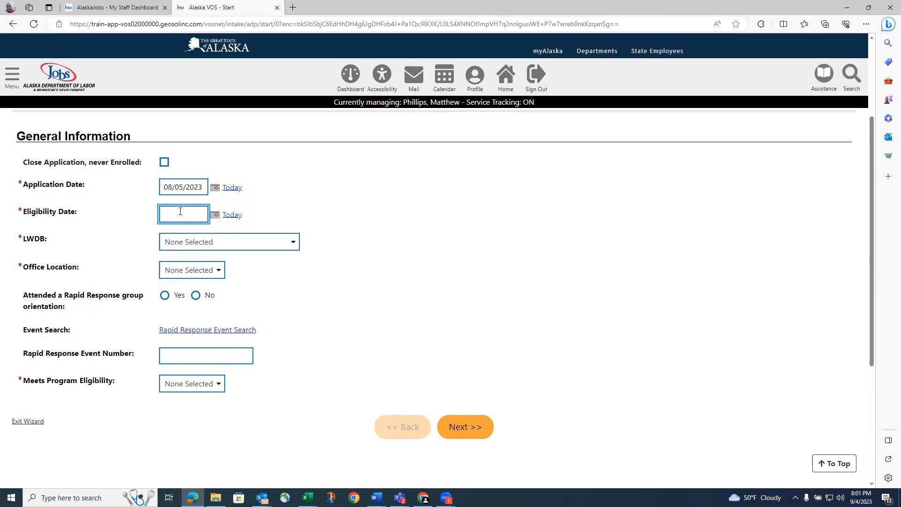
{"action": "type", "text": "08/05/2023"}
Choose Anchorage/Mat-Su Economic Region, Anchorage Job Center Midtown and 500 -STEP eligibility, then continue
{"action": "left_click", "coordinate": [282, 245]}
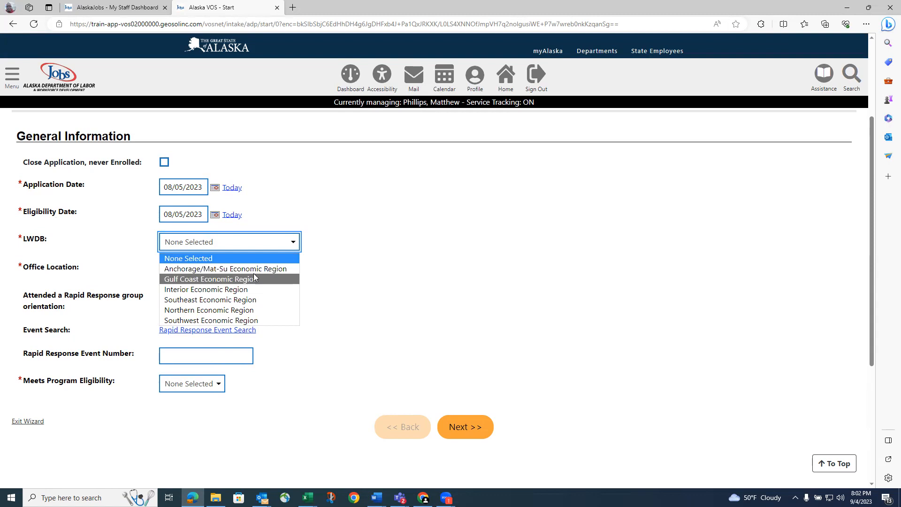
{"action": "left_click", "coordinate": [232, 268]}
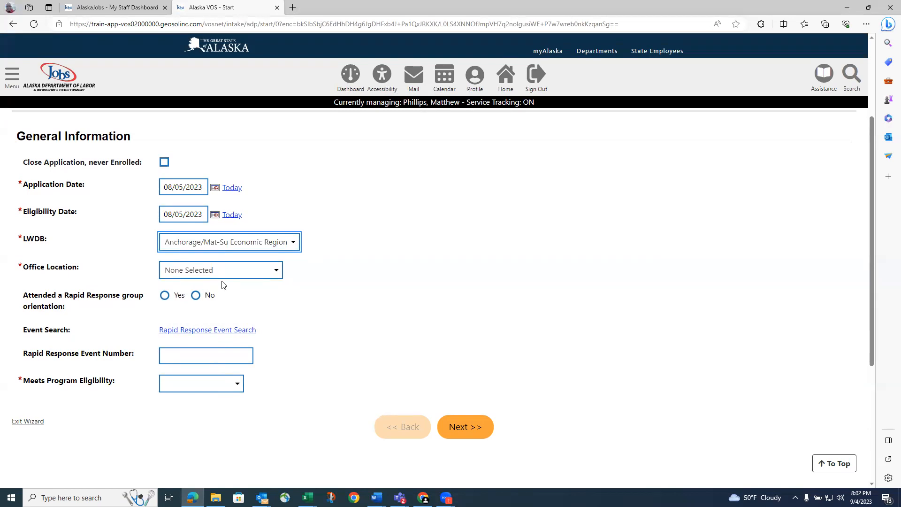
{"action": "left_click", "coordinate": [264, 274]}
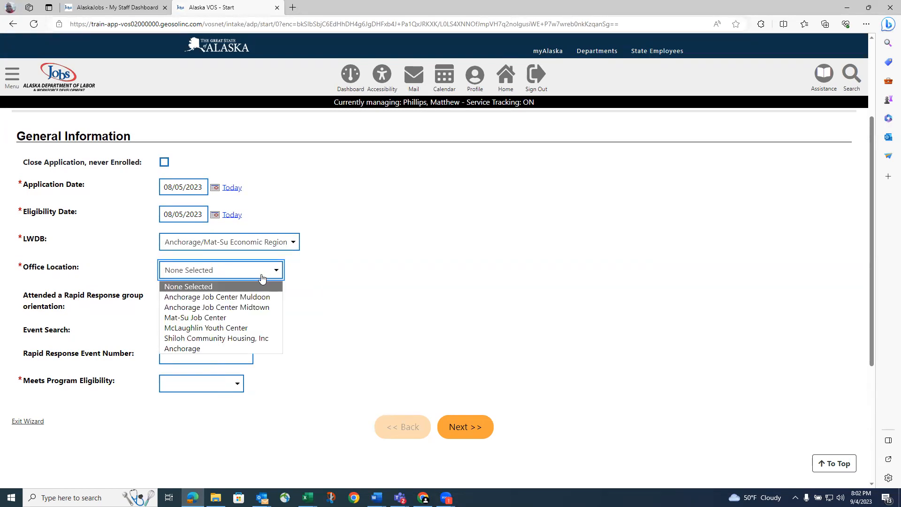
{"action": "left_click", "coordinate": [257, 308]}
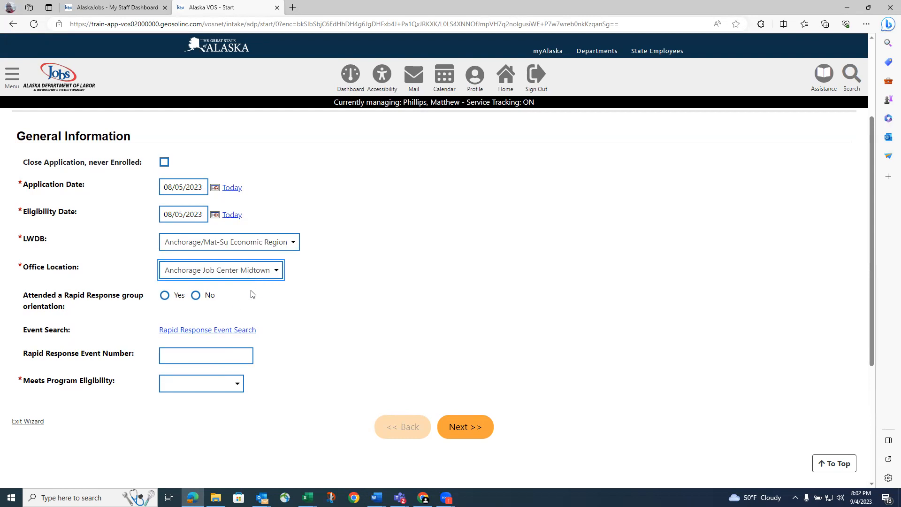
{"action": "left_click", "coordinate": [222, 385]}
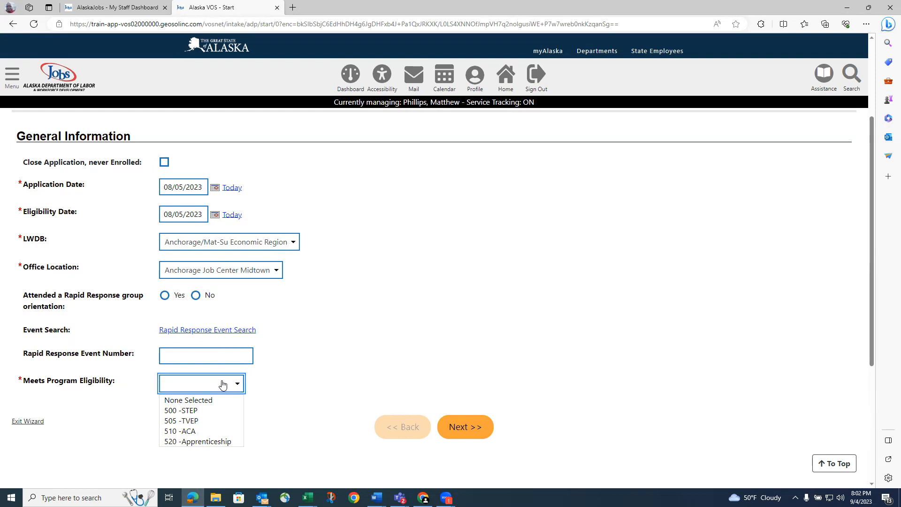
{"action": "left_click", "coordinate": [202, 414]}
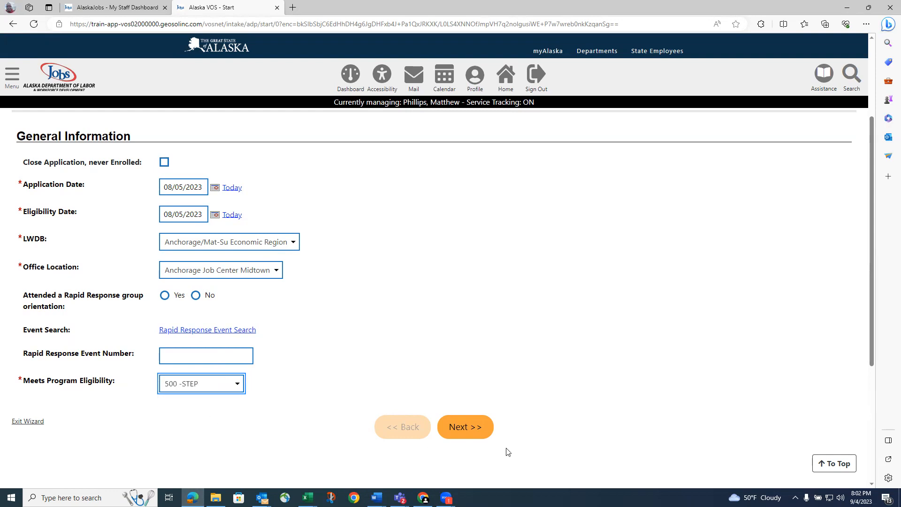
{"action": "left_click", "coordinate": [477, 431]}
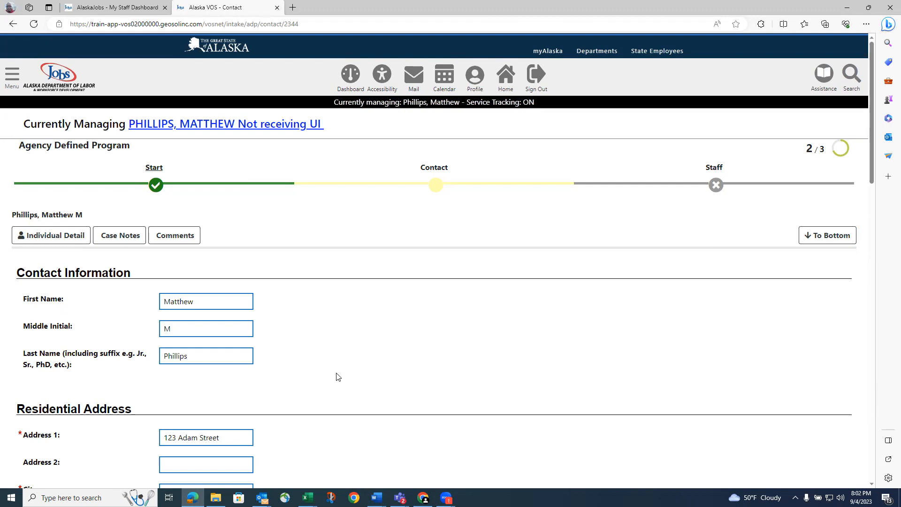
Review the prefilled contact address and phone, then move on to Staff Information
{"action": "scroll", "coordinate": [337, 376], "scroll_direction": "down", "scroll_amount": 3}
{"action": "scroll", "coordinate": [338, 376], "scroll_direction": "down", "scroll_amount": 1}
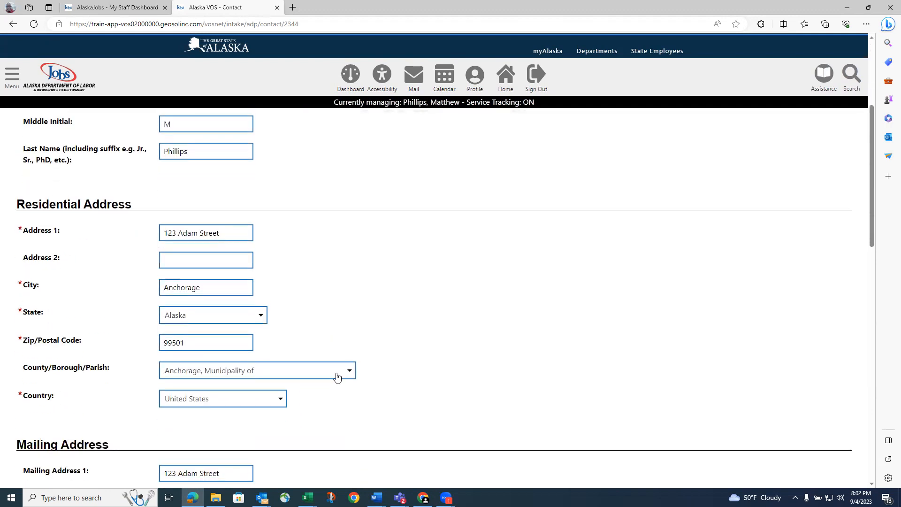
{"action": "scroll", "coordinate": [331, 369], "scroll_direction": "down", "scroll_amount": 4}
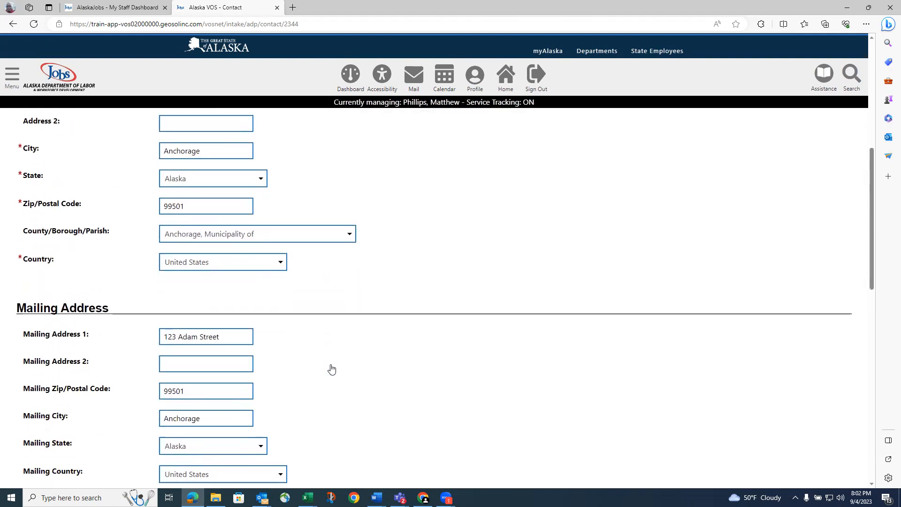
{"action": "scroll", "coordinate": [332, 369], "scroll_direction": "down", "scroll_amount": 9}
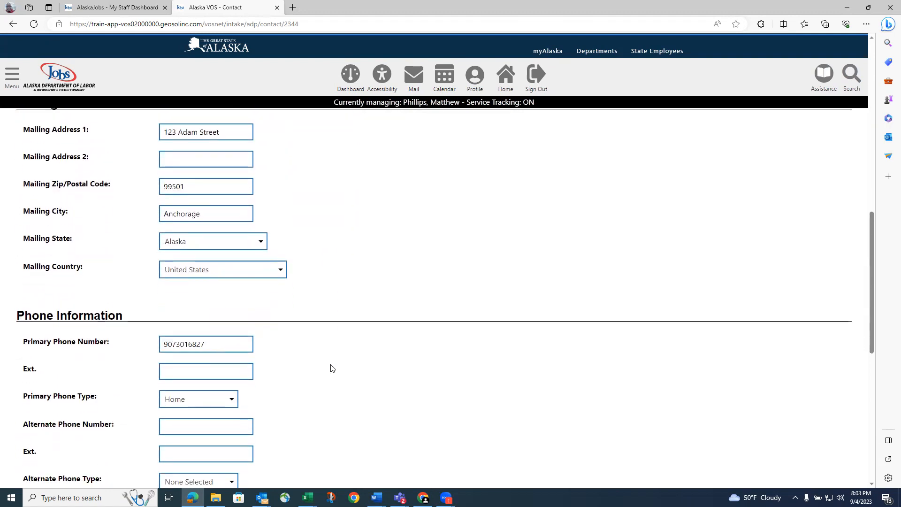
{"action": "left_click", "coordinate": [467, 225]}
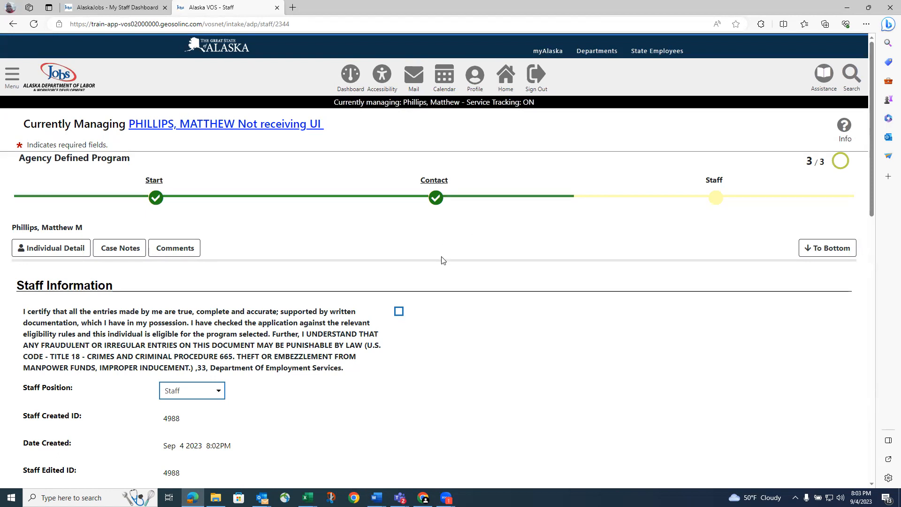
Certify the staff statement as accurate and finish saving the application
{"action": "scroll", "coordinate": [441, 263], "scroll_direction": "down", "scroll_amount": 1}
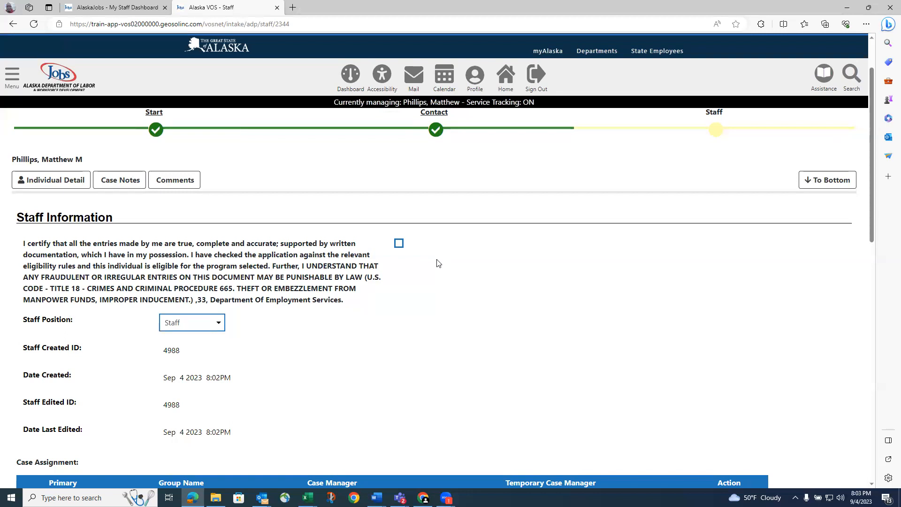
{"action": "left_click", "coordinate": [399, 245]}
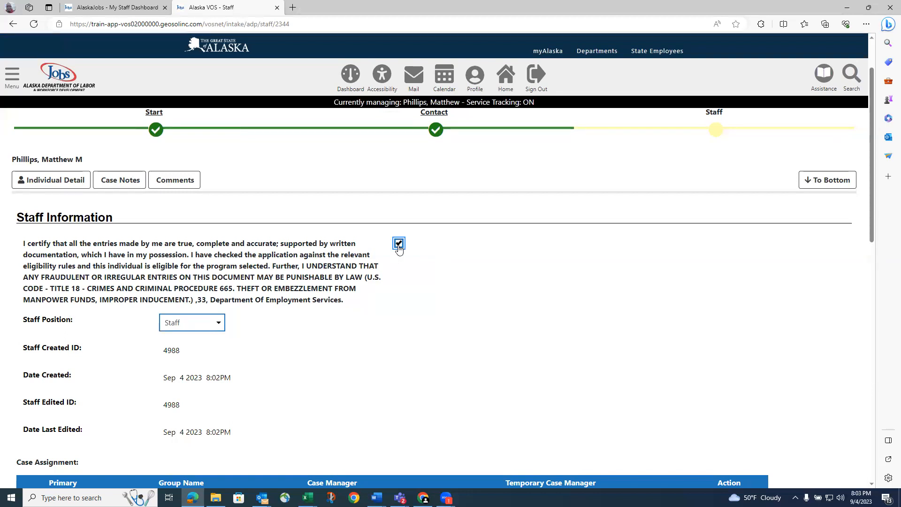
{"action": "scroll", "coordinate": [399, 248], "scroll_direction": "down", "scroll_amount": 7}
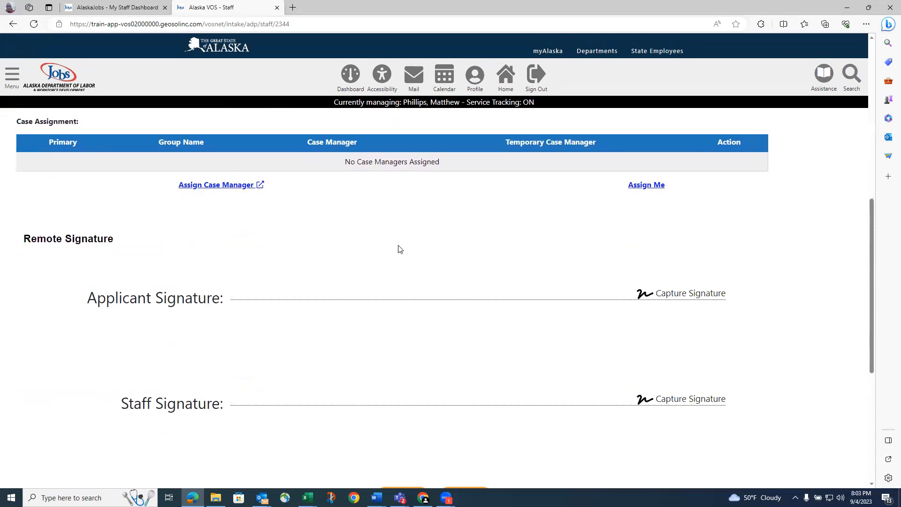
{"action": "scroll", "coordinate": [399, 249], "scroll_direction": "down", "scroll_amount": 4}
{"action": "scroll", "coordinate": [399, 249], "scroll_direction": "down", "scroll_amount": 2}
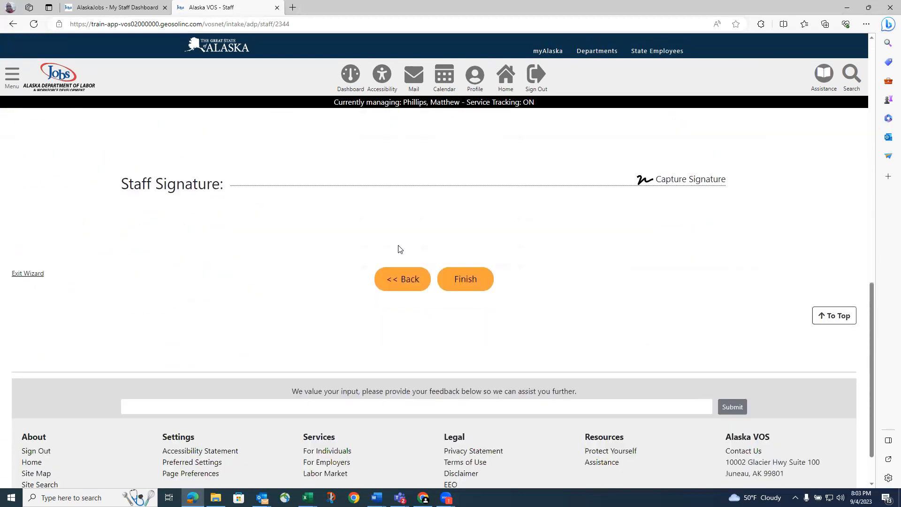
{"action": "left_click", "coordinate": [450, 224]}
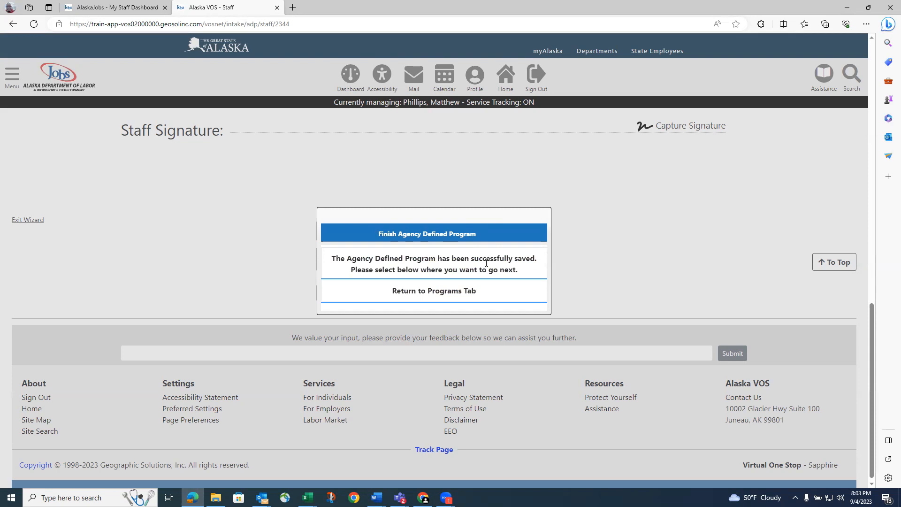
Return to the Programs tab from the save confirmation
{"action": "left_click", "coordinate": [451, 292]}
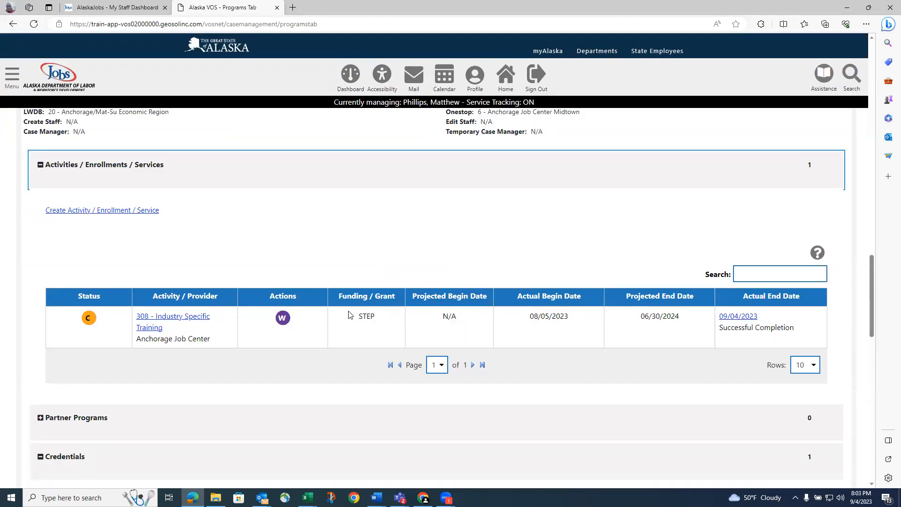
{"action": "scroll", "coordinate": [346, 317], "scroll_direction": "down", "scroll_amount": 1}
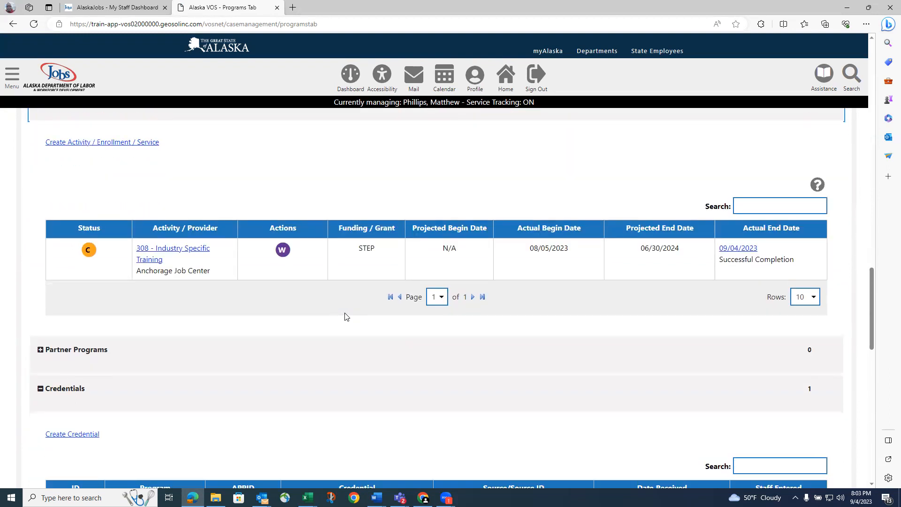
{"action": "scroll", "coordinate": [344, 316], "scroll_direction": "up", "scroll_amount": 6}
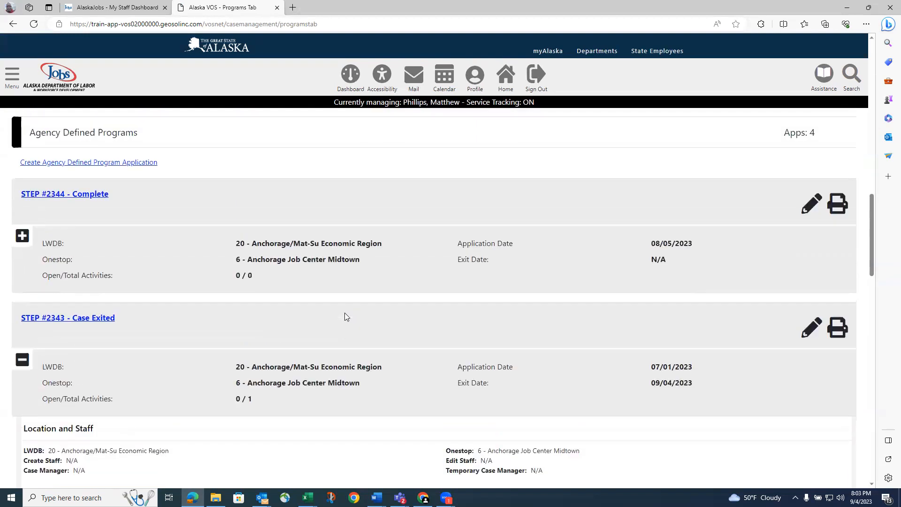
{"action": "scroll", "coordinate": [344, 312], "scroll_direction": "up", "scroll_amount": 3}
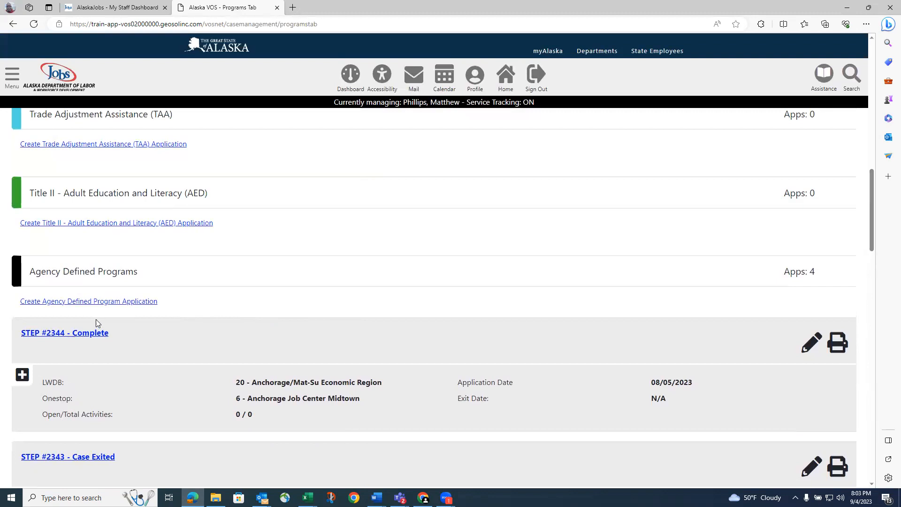
{"action": "scroll", "coordinate": [129, 332], "scroll_direction": "down", "scroll_amount": 6}
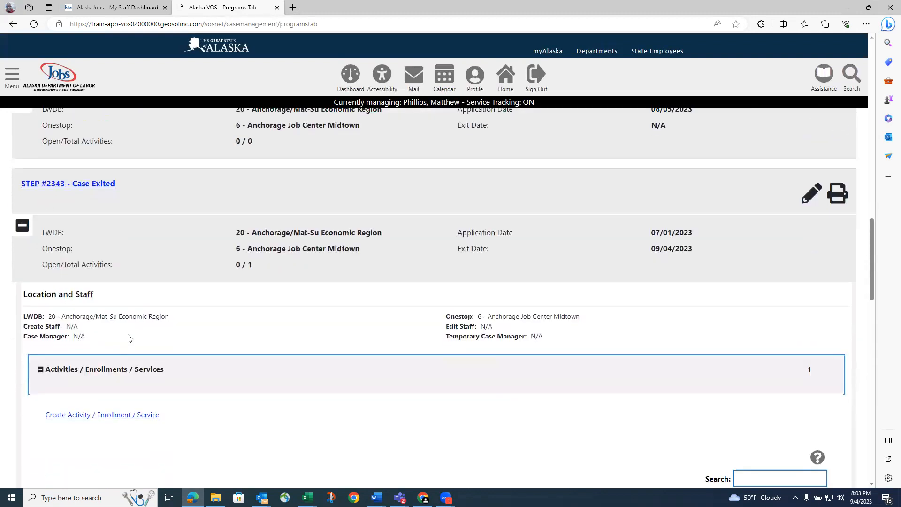
{"action": "scroll", "coordinate": [147, 331], "scroll_direction": "down", "scroll_amount": 2}
{"action": "scroll", "coordinate": [149, 331], "scroll_direction": "up", "scroll_amount": 1}
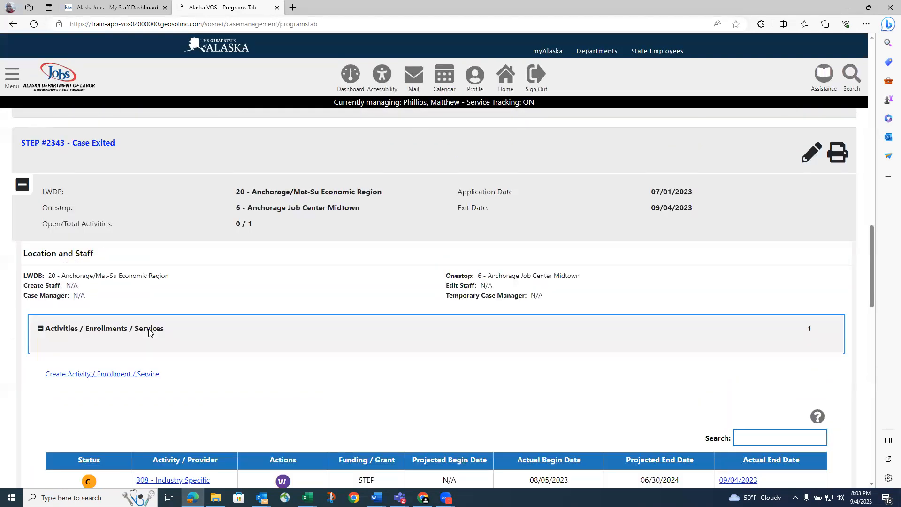
{"action": "scroll", "coordinate": [50, 263], "scroll_direction": "up", "scroll_amount": 1}
{"action": "scroll", "coordinate": [197, 299], "scroll_direction": "up", "scroll_amount": 6}
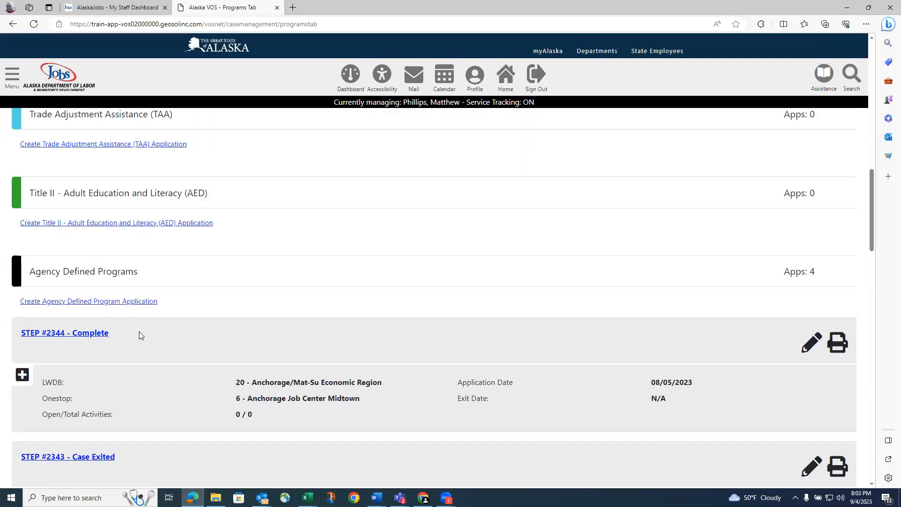
{"action": "scroll", "coordinate": [139, 331], "scroll_direction": "down", "scroll_amount": 2}
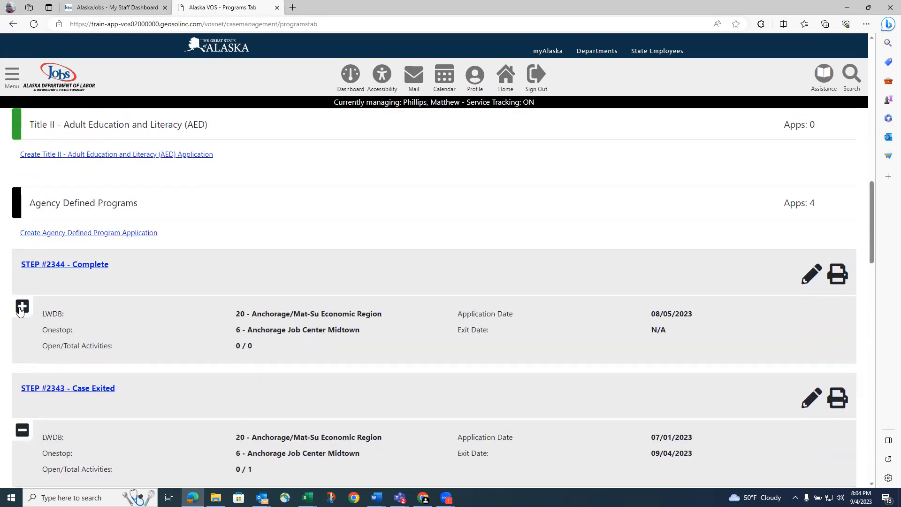
{"action": "left_click", "coordinate": [21, 308]}
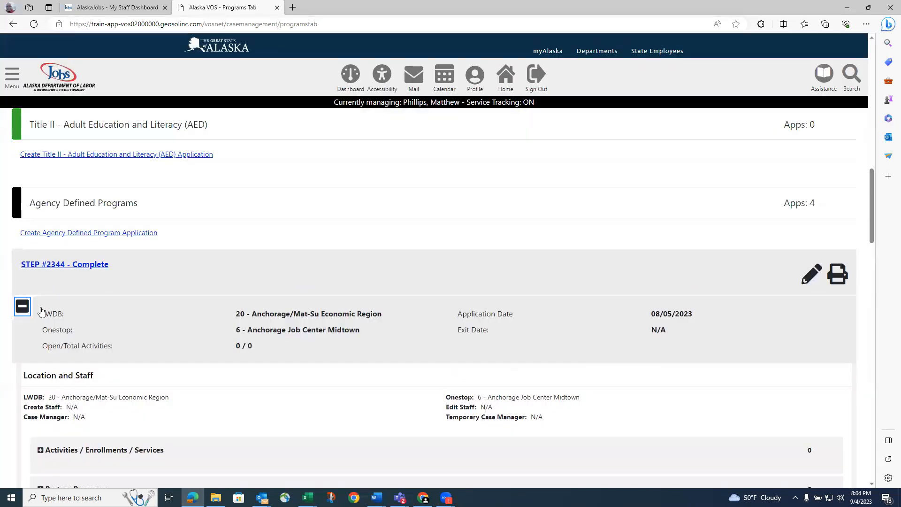
{"action": "scroll", "coordinate": [50, 308], "scroll_direction": "down", "scroll_amount": 4}
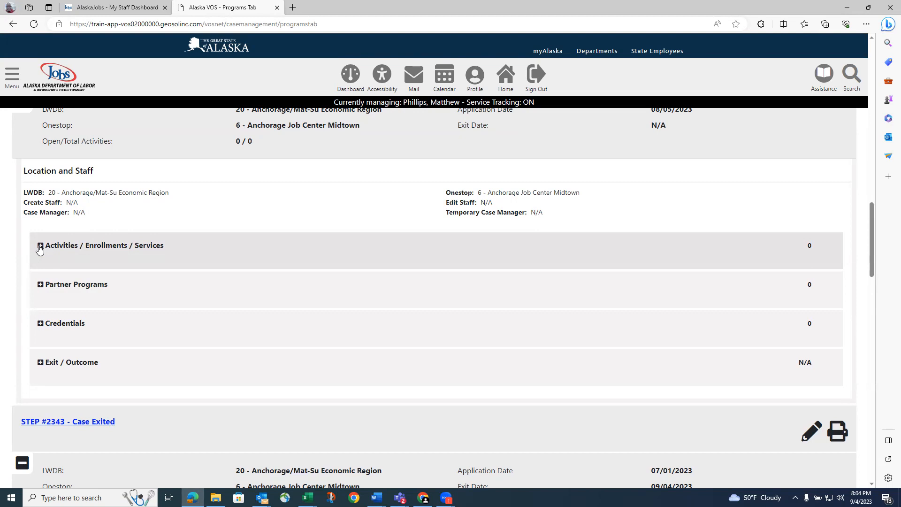
{"action": "left_click", "coordinate": [39, 249]}
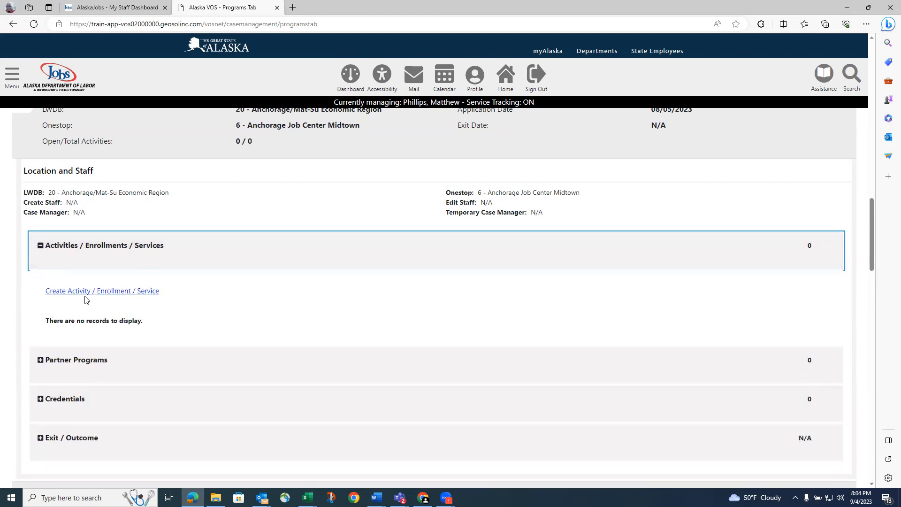
{"action": "left_click", "coordinate": [93, 292]}
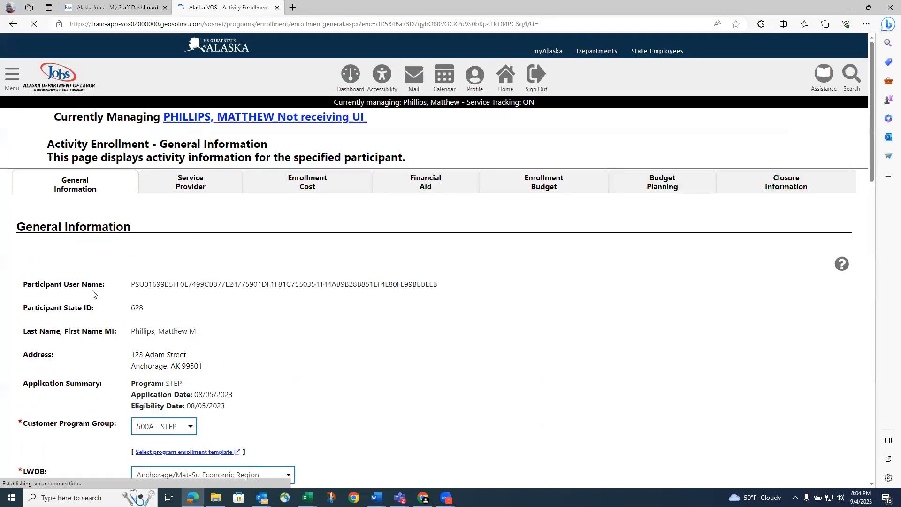
Set the enrollment office to Anchorage Job Center Midtown and bring up the activity code list
{"action": "scroll", "coordinate": [98, 289], "scroll_direction": "down", "scroll_amount": 4}
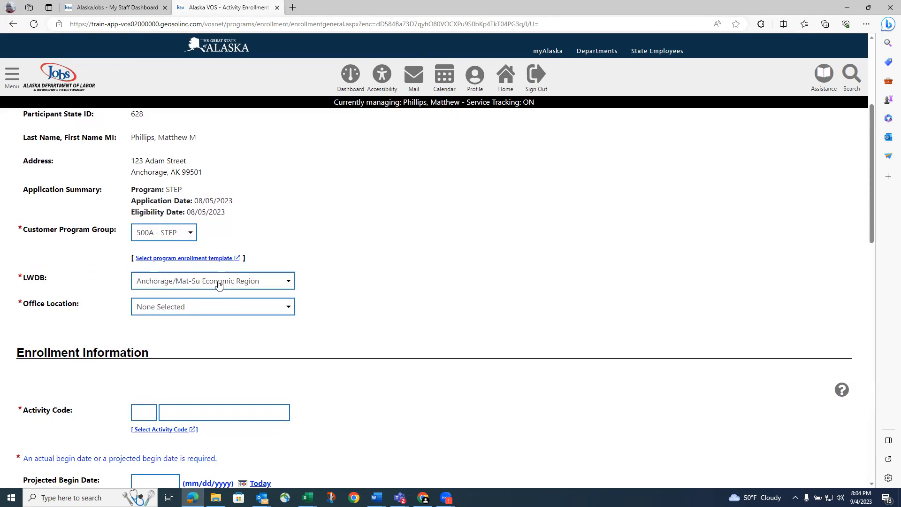
{"action": "left_click", "coordinate": [238, 308]}
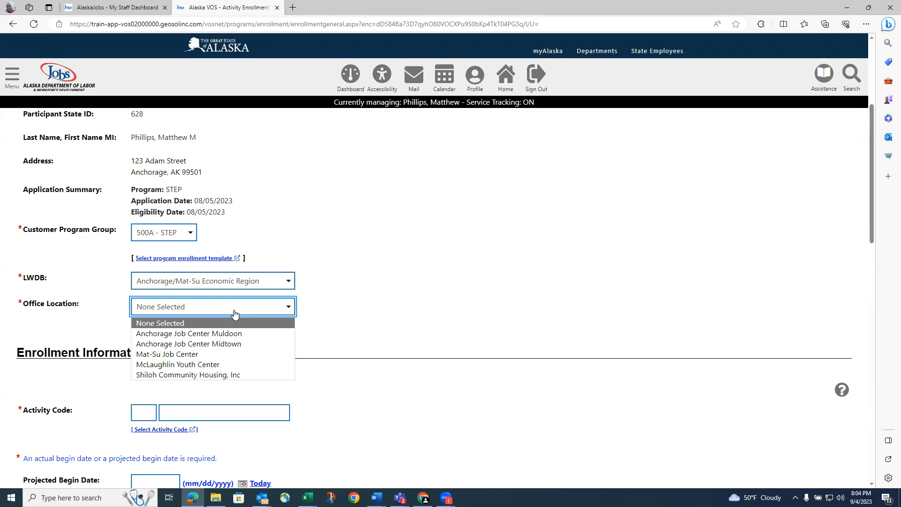
{"action": "left_click", "coordinate": [226, 344]}
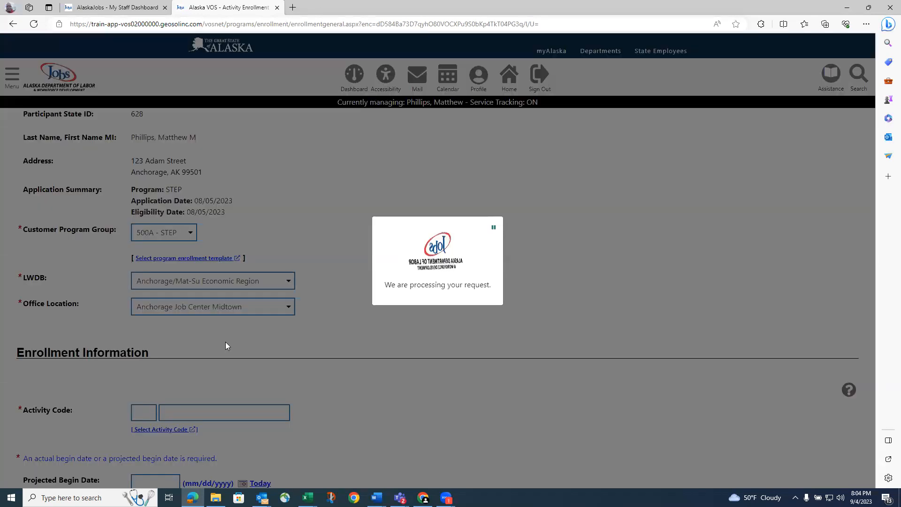
{"action": "scroll", "coordinate": [226, 341], "scroll_direction": "down", "scroll_amount": 5}
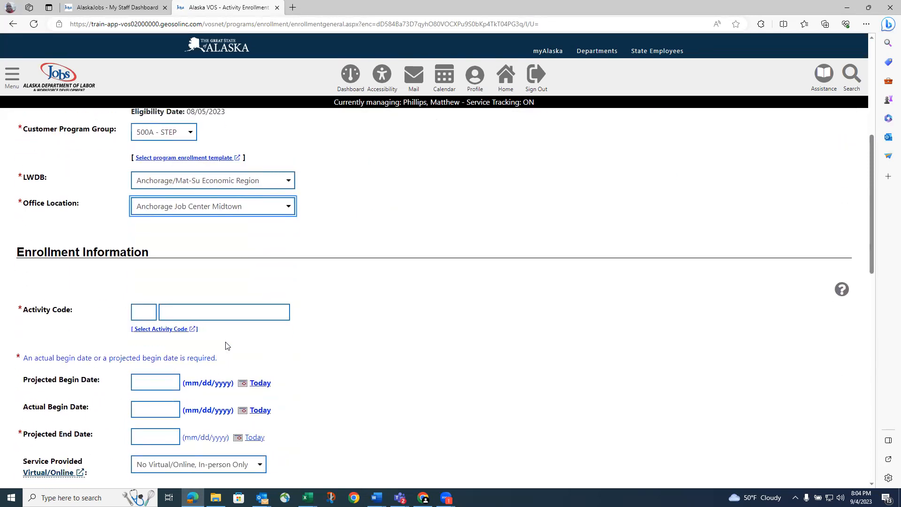
{"action": "scroll", "coordinate": [225, 346], "scroll_direction": "down", "scroll_amount": 3}
{"action": "left_click", "coordinate": [160, 261]}
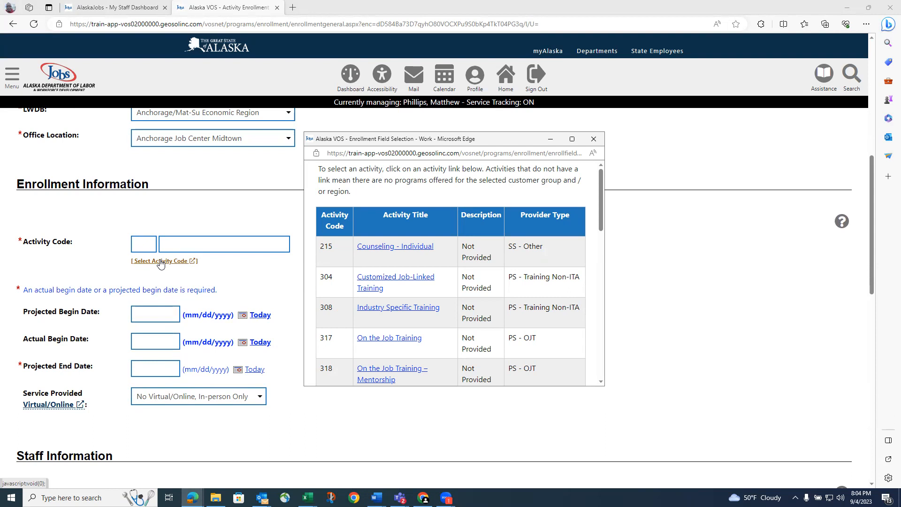
Pick 308 - Industry Specific Training from the activity code list
{"action": "scroll", "coordinate": [160, 263], "scroll_direction": "down", "scroll_amount": 3}
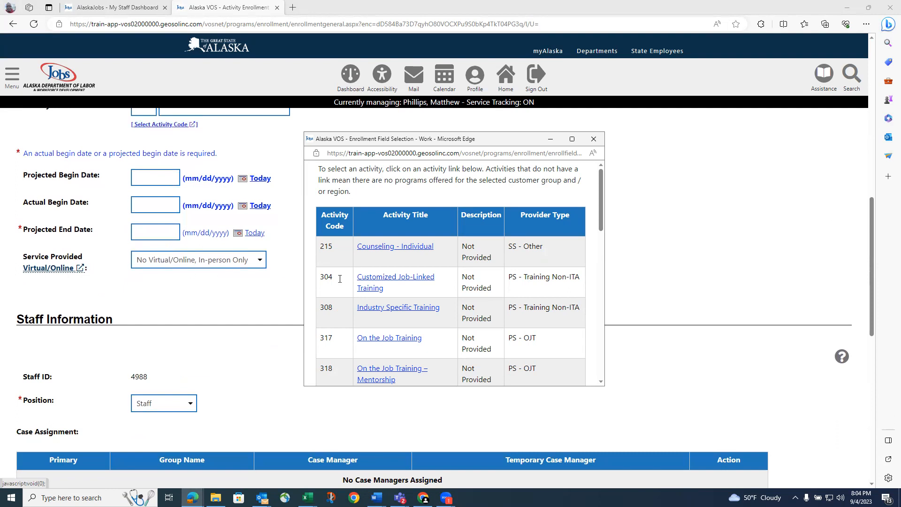
{"action": "scroll", "coordinate": [449, 268], "scroll_direction": "down", "scroll_amount": 1}
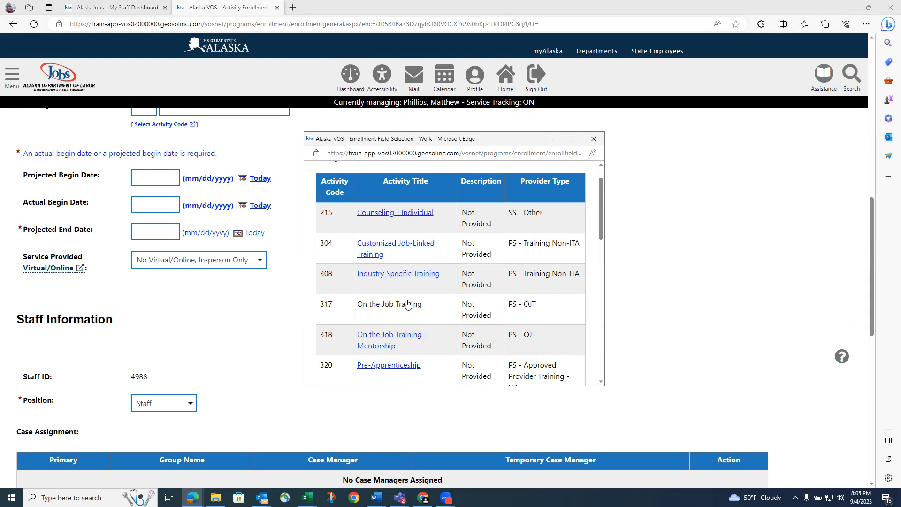
{"action": "scroll", "coordinate": [408, 304], "scroll_direction": "down", "scroll_amount": 1}
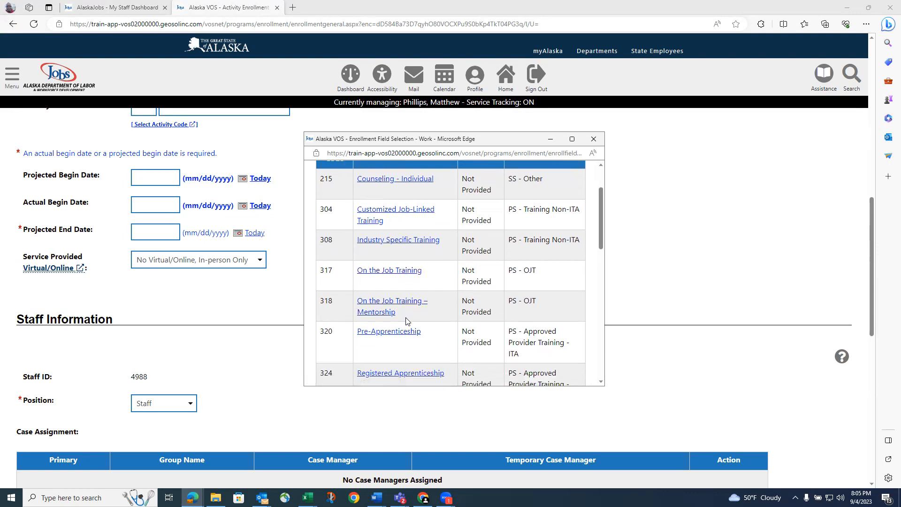
{"action": "scroll", "coordinate": [407, 321], "scroll_direction": "down", "scroll_amount": 1}
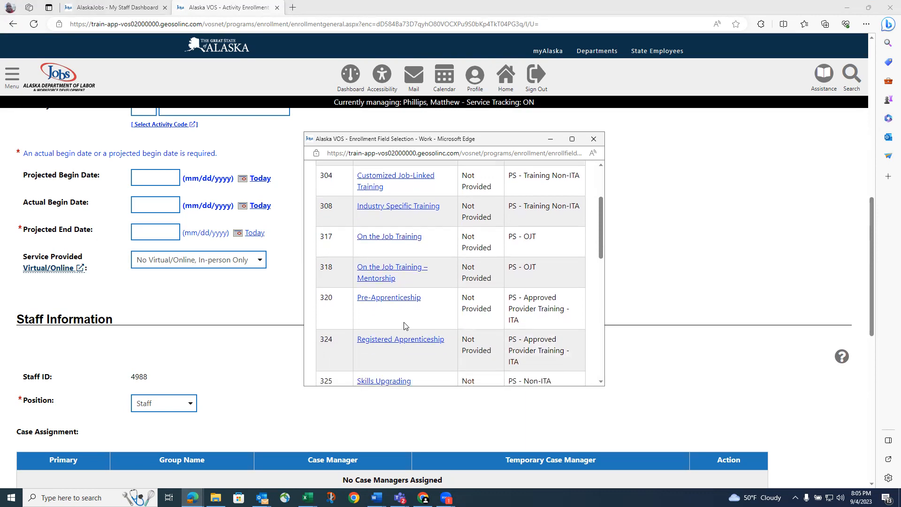
{"action": "scroll", "coordinate": [405, 325], "scroll_direction": "down", "scroll_amount": 1}
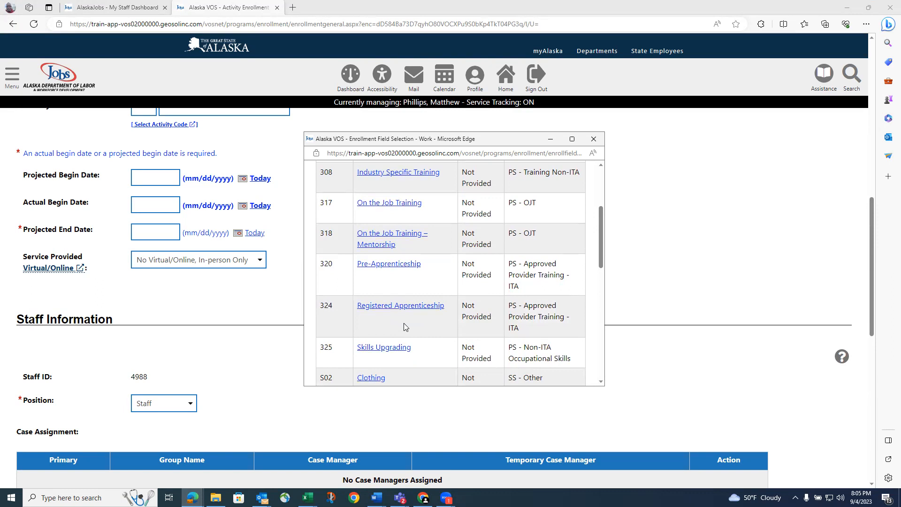
{"action": "scroll", "coordinate": [403, 323], "scroll_direction": "up", "scroll_amount": 2}
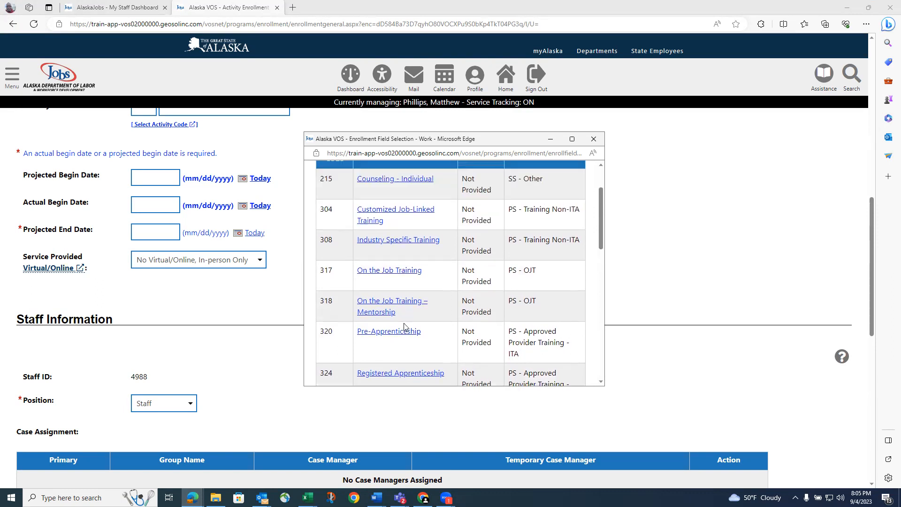
{"action": "left_click", "coordinate": [399, 244]}
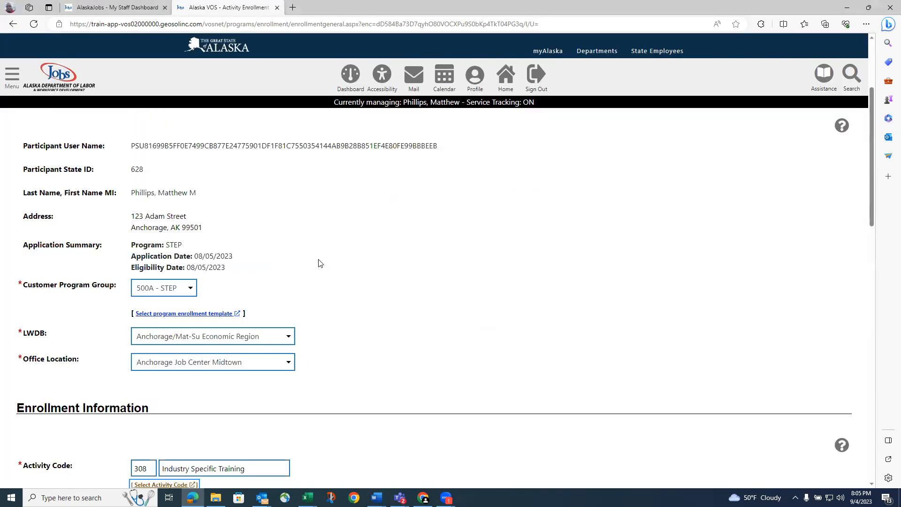
Enter actual begin date 08/05/2023 and projected end date 06/30/2023 for the 308 enrollment
{"action": "scroll", "coordinate": [318, 280], "scroll_direction": "down", "scroll_amount": 7}
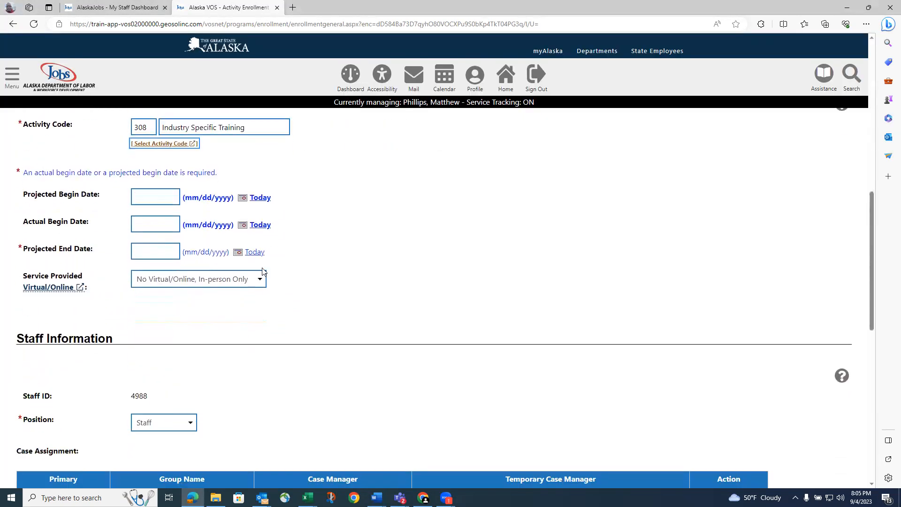
{"action": "left_click", "coordinate": [148, 221]}
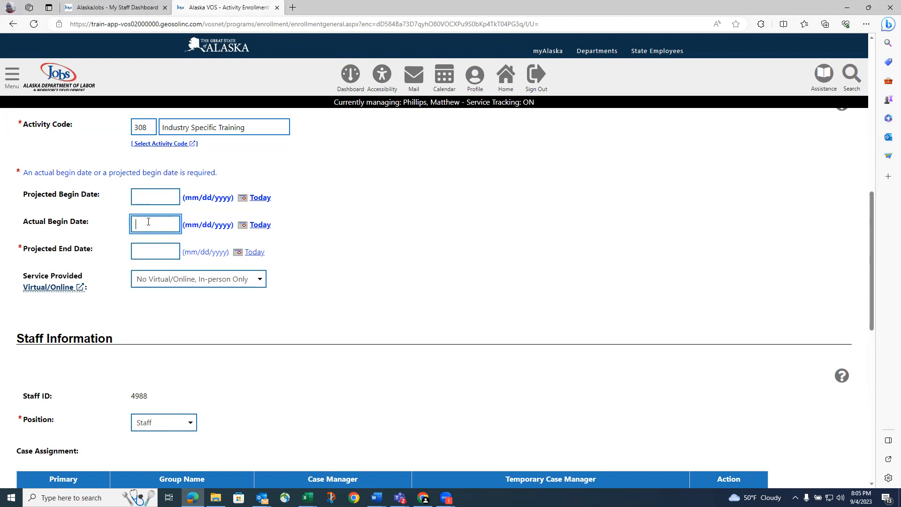
{"action": "type", "text": "08/05/2023"}
{"action": "left_click", "coordinate": [156, 251]}
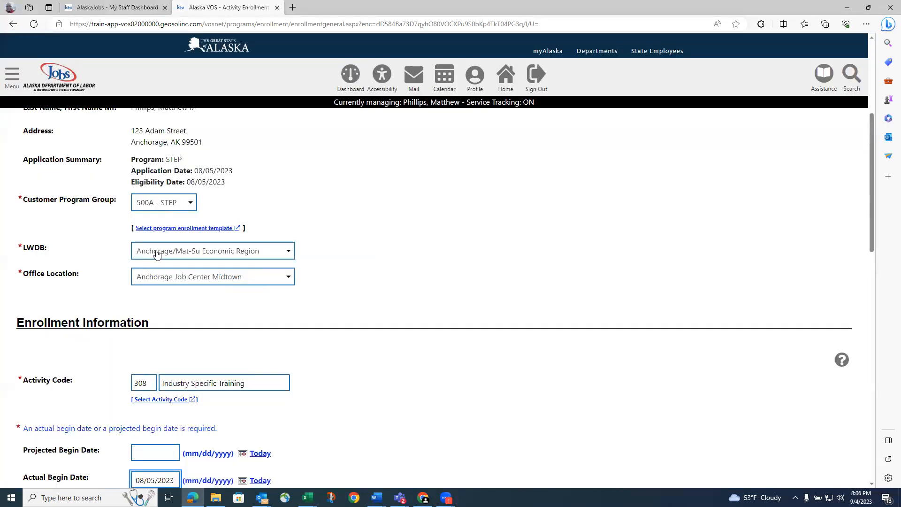
{"action": "scroll", "coordinate": [157, 254], "scroll_direction": "down", "scroll_amount": 4}
{"action": "left_click", "coordinate": [147, 303]}
{"action": "type", "text": "06/30/2023"}
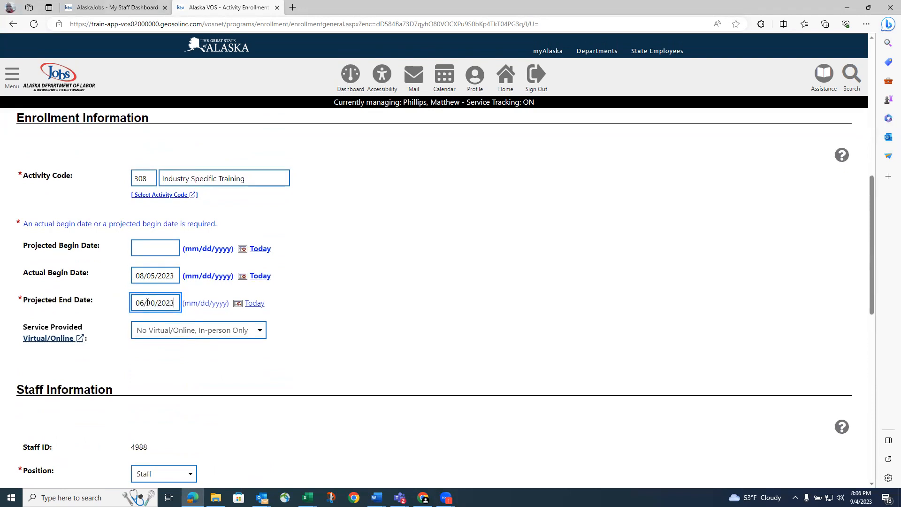
{"action": "left_click", "coordinate": [372, 297]}
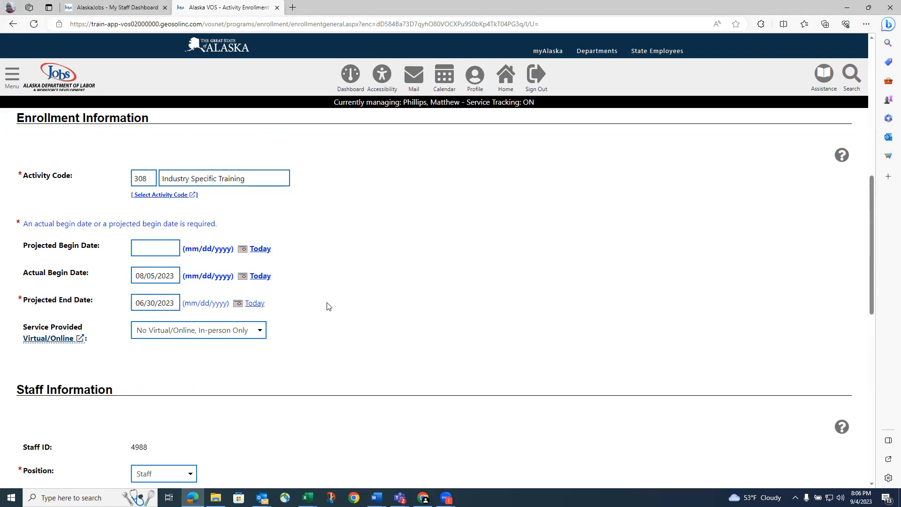
{"action": "scroll", "coordinate": [249, 348], "scroll_direction": "down", "scroll_amount": 3}
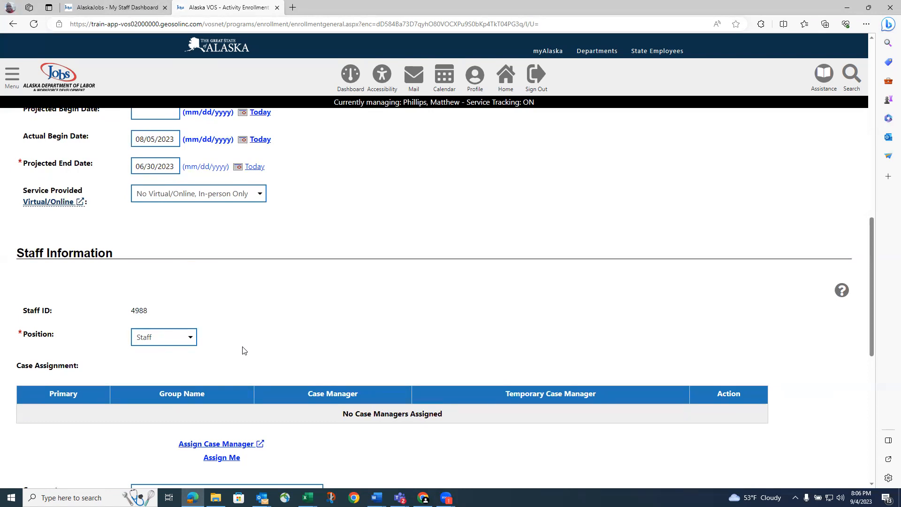
{"action": "scroll", "coordinate": [254, 349], "scroll_direction": "down", "scroll_amount": 6}
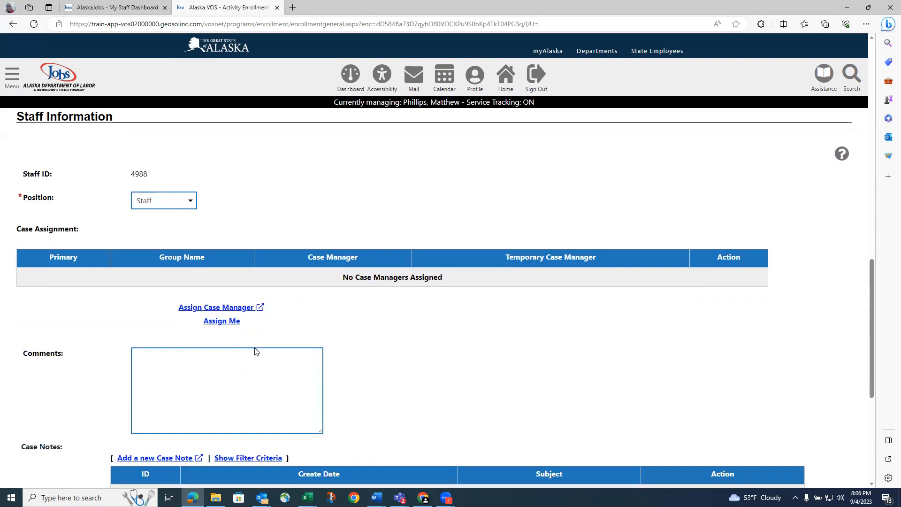
{"action": "scroll", "coordinate": [255, 351], "scroll_direction": "up", "scroll_amount": 7}
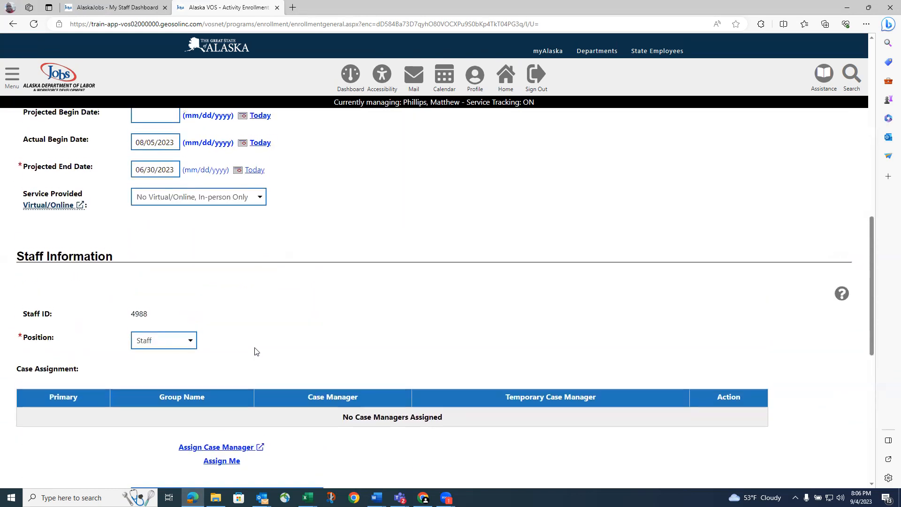
{"action": "scroll", "coordinate": [254, 351], "scroll_direction": "down", "scroll_amount": 9}
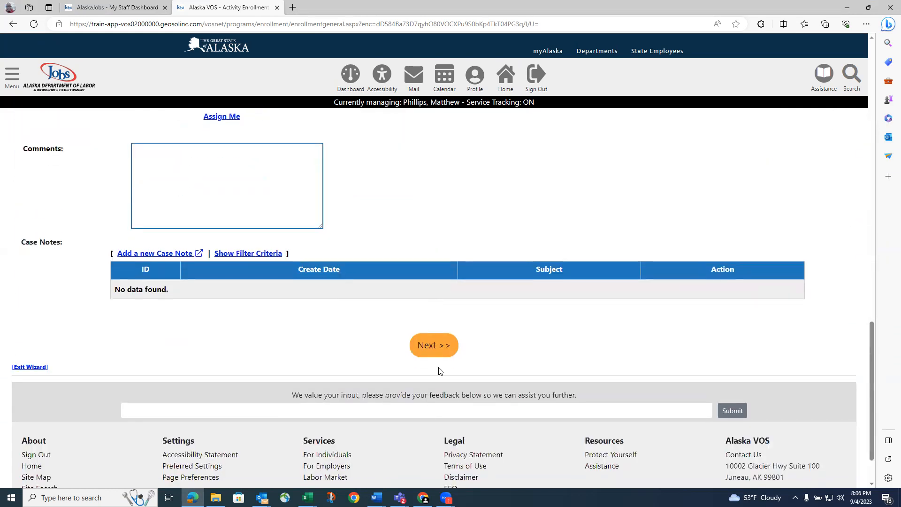
After the end-date error on submit, change the projected end date's year to make it 06/30/2024
{"action": "left_click", "coordinate": [438, 351]}
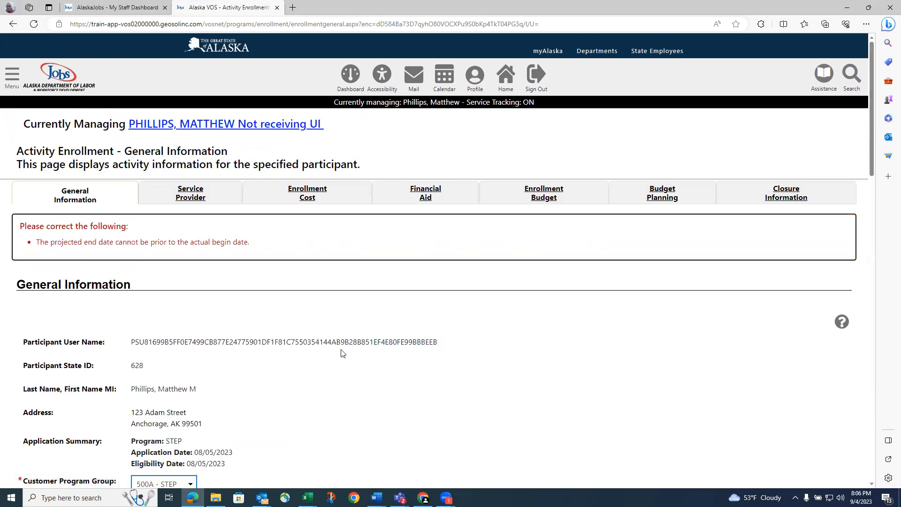
{"action": "scroll", "coordinate": [338, 354], "scroll_direction": "down", "scroll_amount": 7}
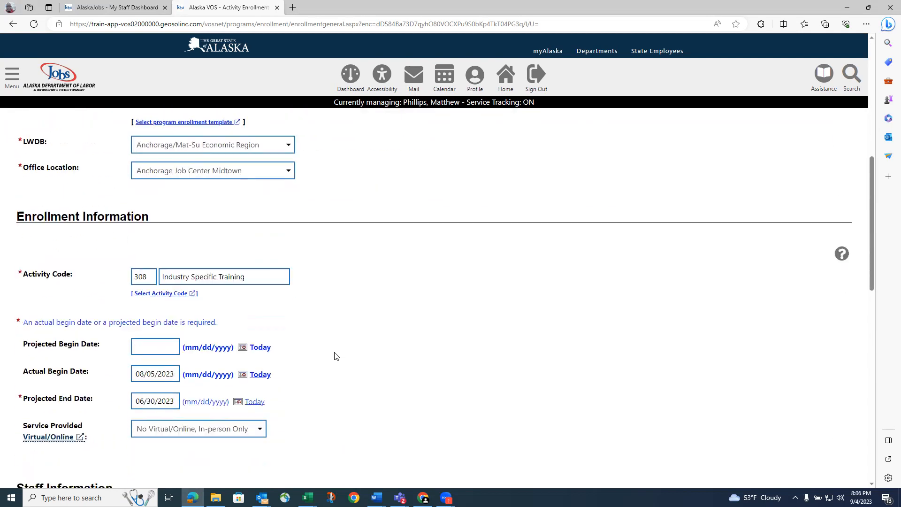
{"action": "scroll", "coordinate": [334, 356], "scroll_direction": "down", "scroll_amount": 2}
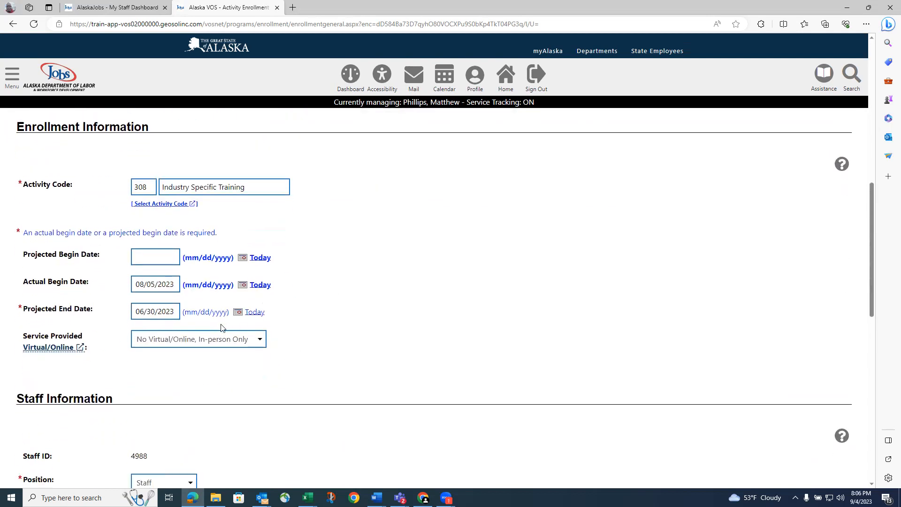
{"action": "left_click", "coordinate": [176, 312]}
{"action": "key", "text": "BackSpace"}
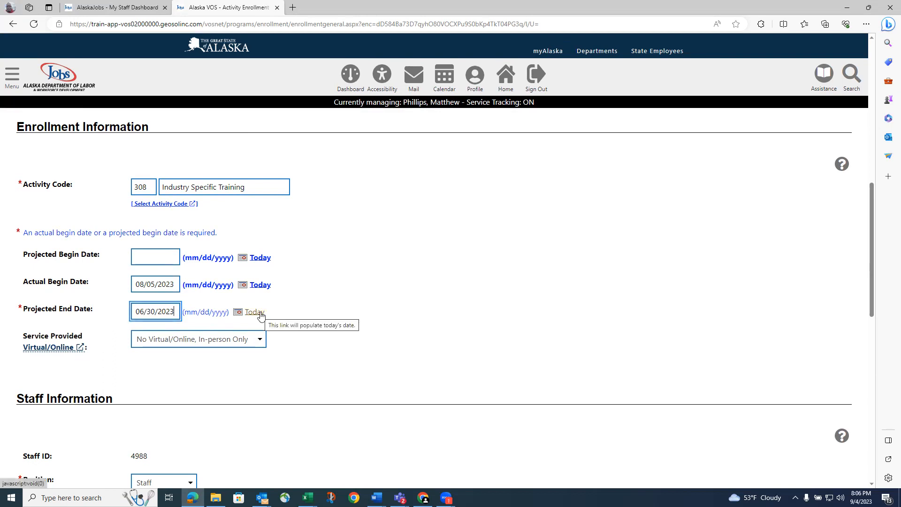
{"action": "type", "text": "4"}
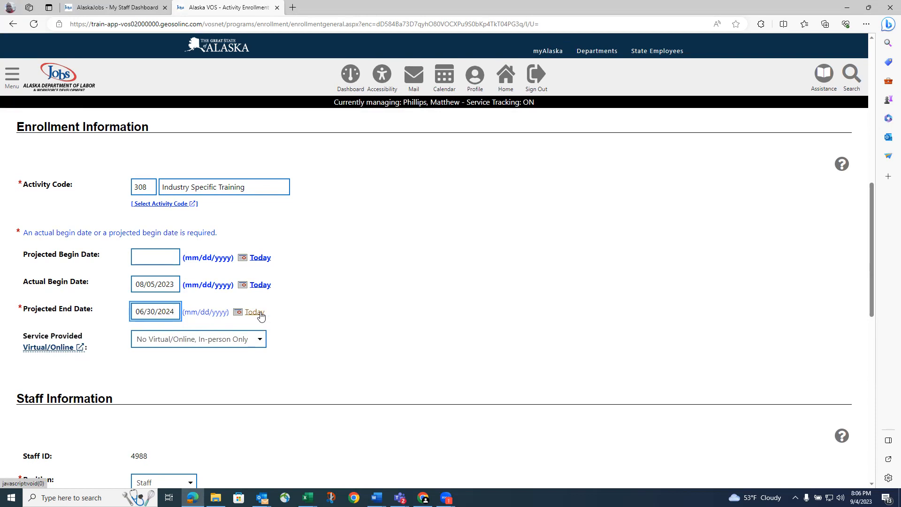
{"action": "scroll", "coordinate": [331, 303], "scroll_direction": "down", "scroll_amount": 15}
Continue to the Service Provider page and pick provider 4, Anchorage Job Center, Midtown
{"action": "left_click", "coordinate": [438, 425]}
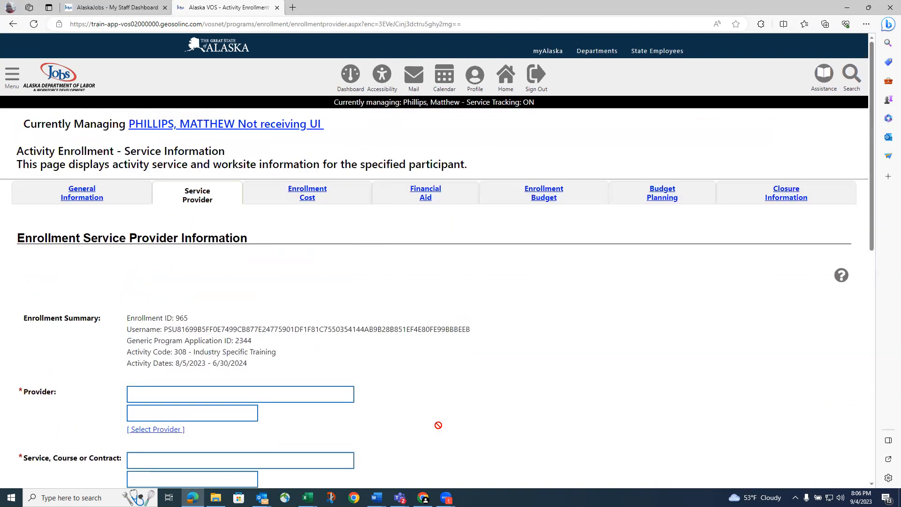
{"action": "scroll", "coordinate": [413, 411], "scroll_direction": "down", "scroll_amount": 3}
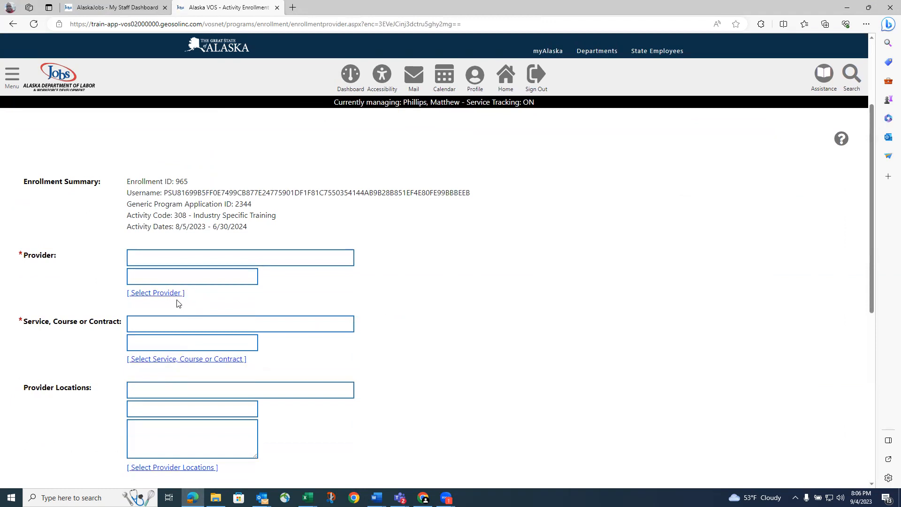
{"action": "scroll", "coordinate": [177, 303], "scroll_direction": "up", "scroll_amount": 3}
{"action": "scroll", "coordinate": [178, 303], "scroll_direction": "down", "scroll_amount": 3}
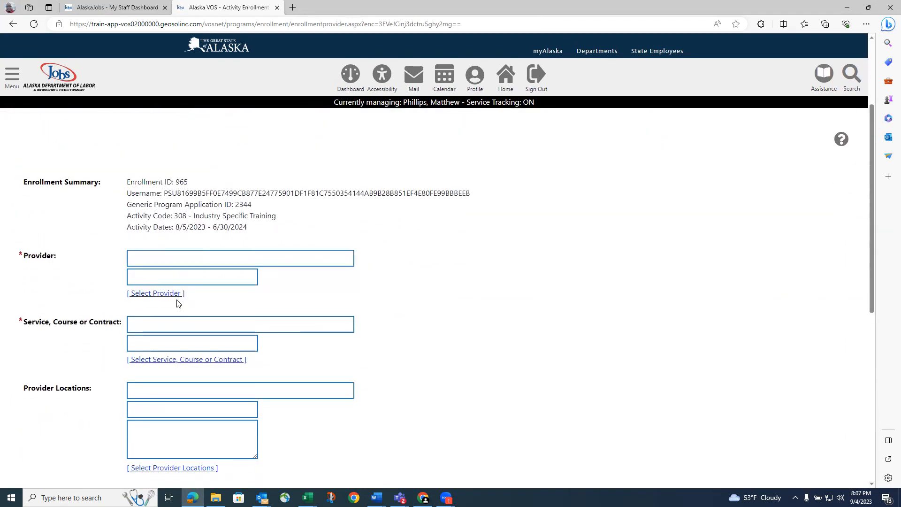
{"action": "left_click", "coordinate": [169, 293]}
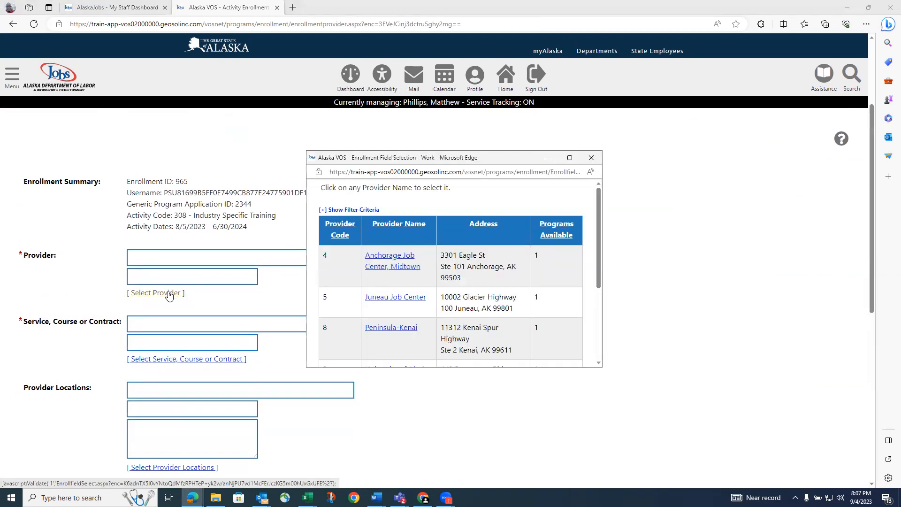
{"action": "scroll", "coordinate": [170, 296], "scroll_direction": "down", "scroll_amount": 2}
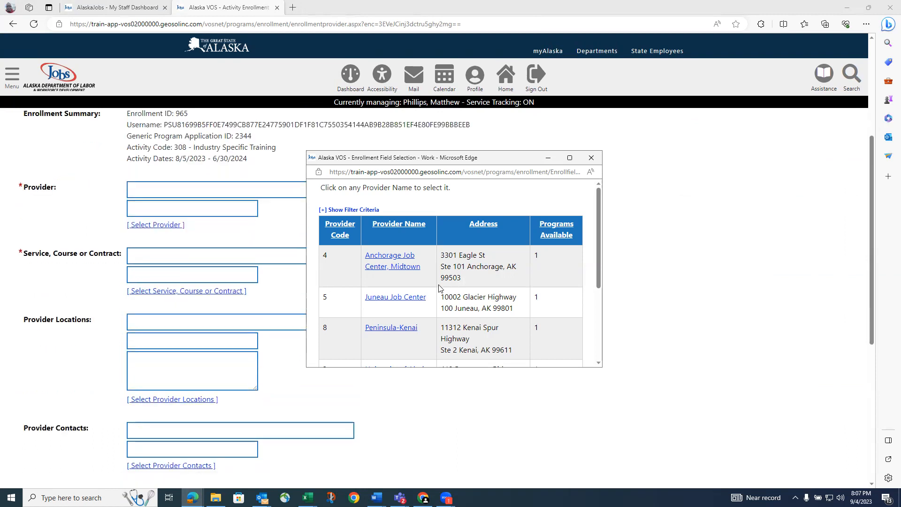
{"action": "scroll", "coordinate": [440, 287], "scroll_direction": "down", "scroll_amount": 2}
{"action": "scroll", "coordinate": [440, 287], "scroll_direction": "down", "scroll_amount": 1}
{"action": "scroll", "coordinate": [441, 287], "scroll_direction": "up", "scroll_amount": 3}
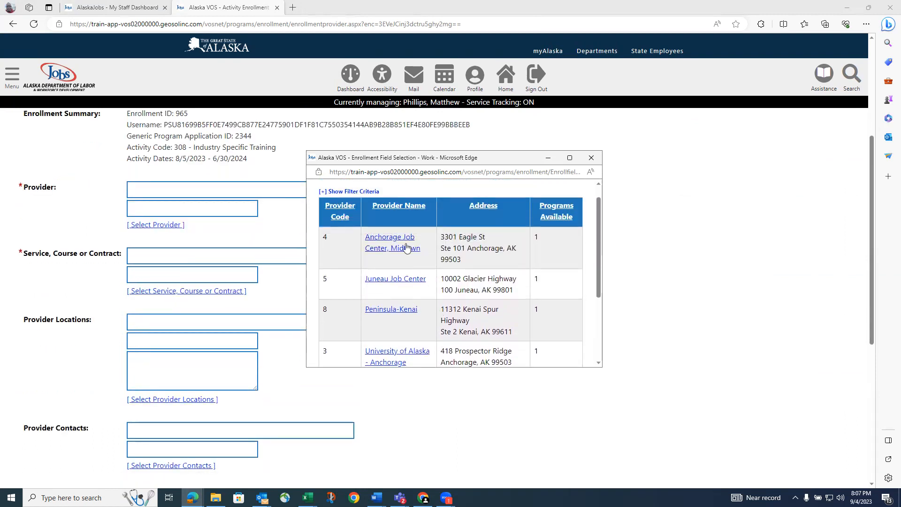
{"action": "left_click", "coordinate": [404, 252]}
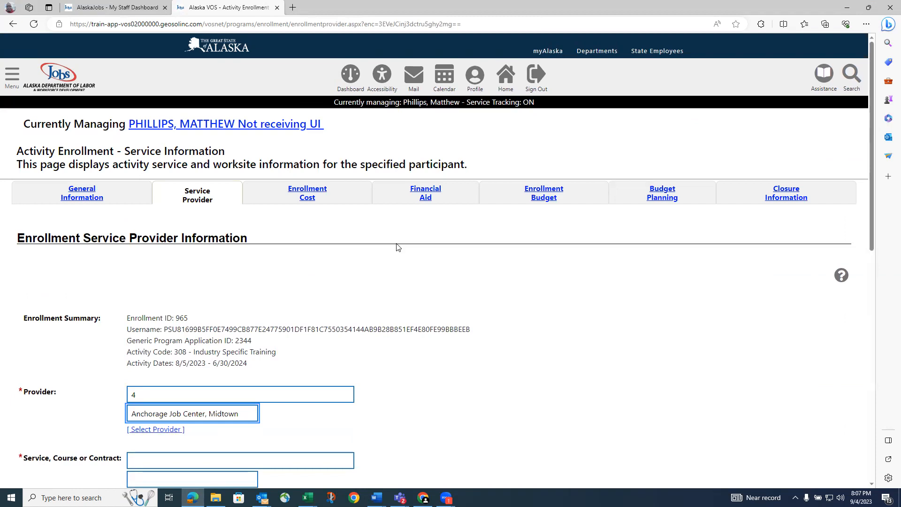
{"action": "scroll", "coordinate": [396, 248], "scroll_direction": "down", "scroll_amount": 4}
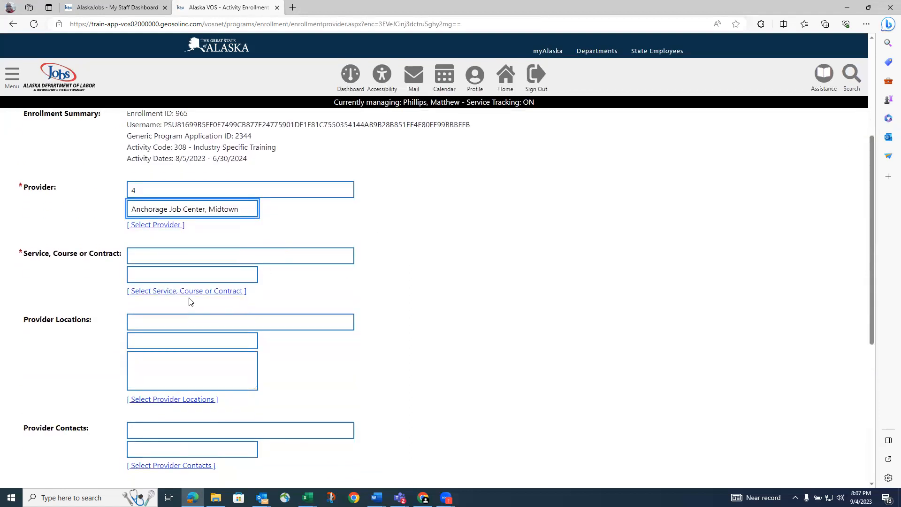
Select service 10, Education Assistance and Assessments, auto-filling the Midtown location and provider contact 2
{"action": "left_click", "coordinate": [195, 294]}
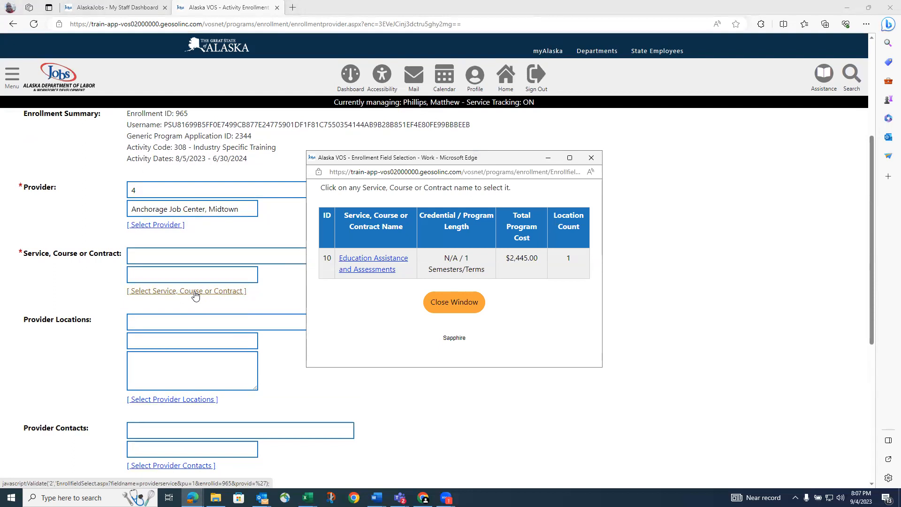
{"action": "left_click", "coordinate": [381, 261]}
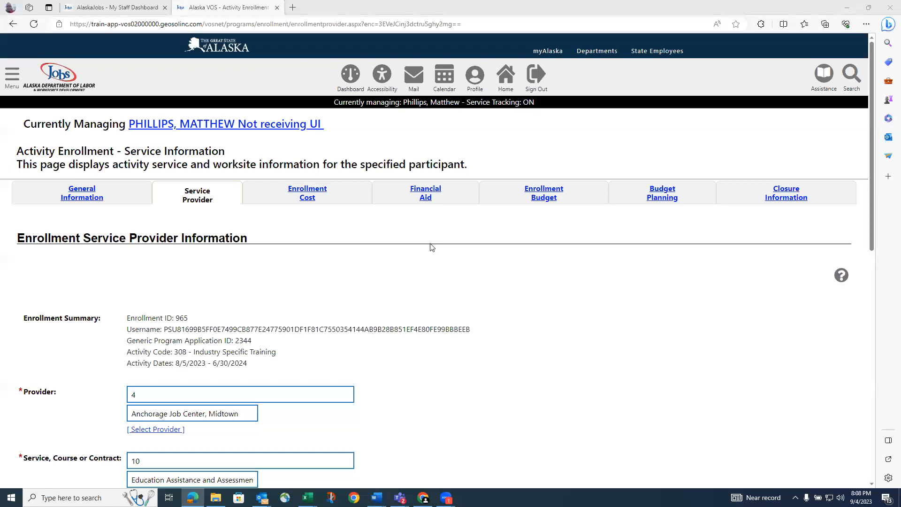
{"action": "scroll", "coordinate": [384, 309], "scroll_direction": "down", "scroll_amount": 5}
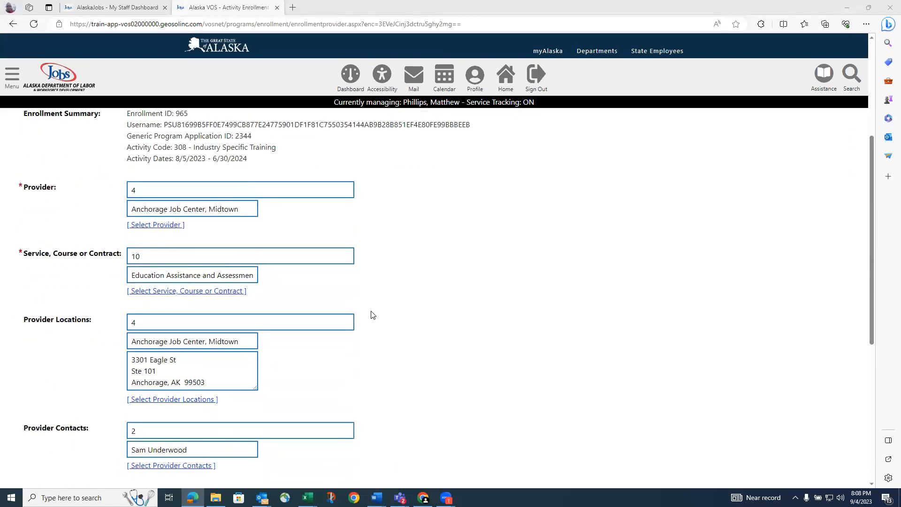
{"action": "scroll", "coordinate": [352, 312], "scroll_direction": "down", "scroll_amount": 2}
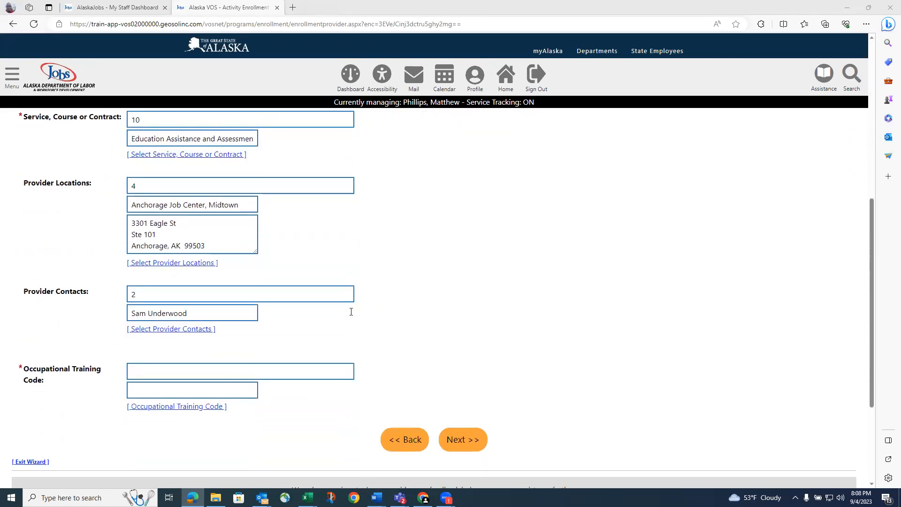
{"action": "scroll", "coordinate": [352, 312], "scroll_direction": "up", "scroll_amount": 3}
{"action": "scroll", "coordinate": [262, 252], "scroll_direction": "down", "scroll_amount": 3}
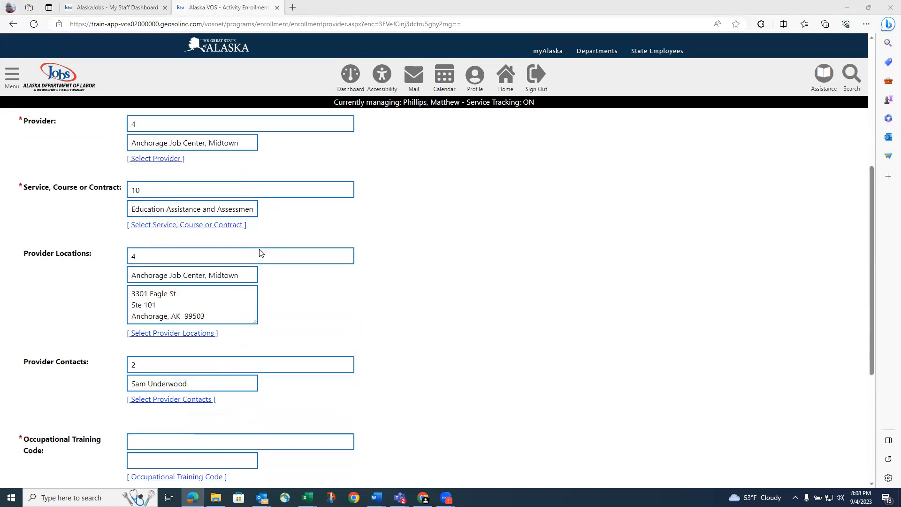
{"action": "scroll", "coordinate": [262, 253], "scroll_direction": "down", "scroll_amount": 2}
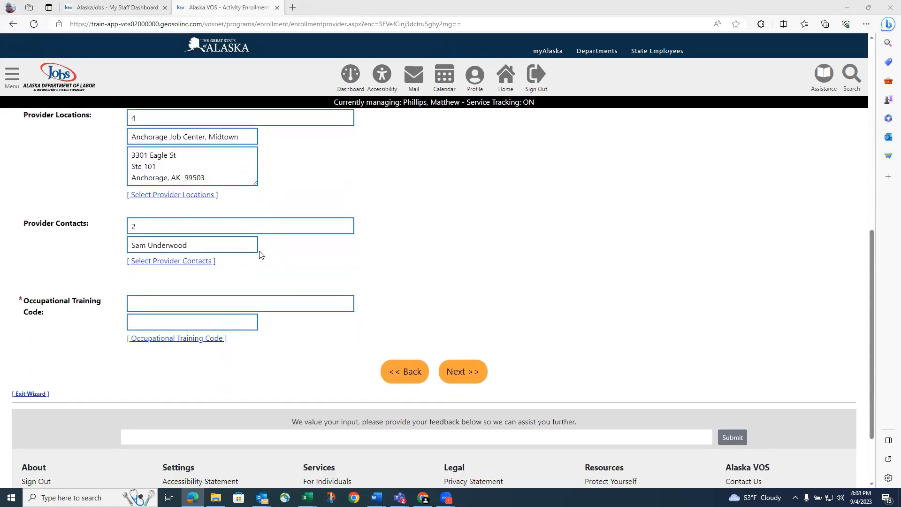
Search occupations for 'Construction' and pick code 47409900, Construction and Related Workers, All Other
{"action": "left_click", "coordinate": [198, 339]}
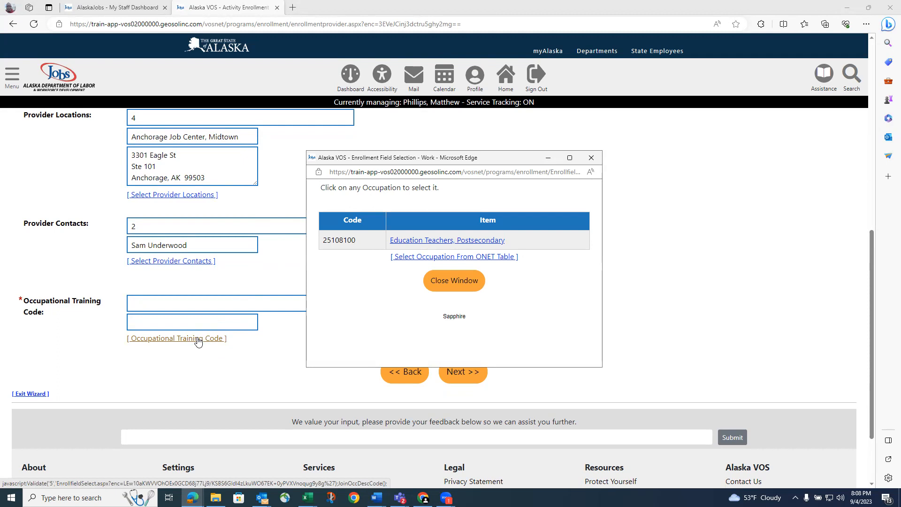
{"action": "left_click", "coordinate": [447, 261]}
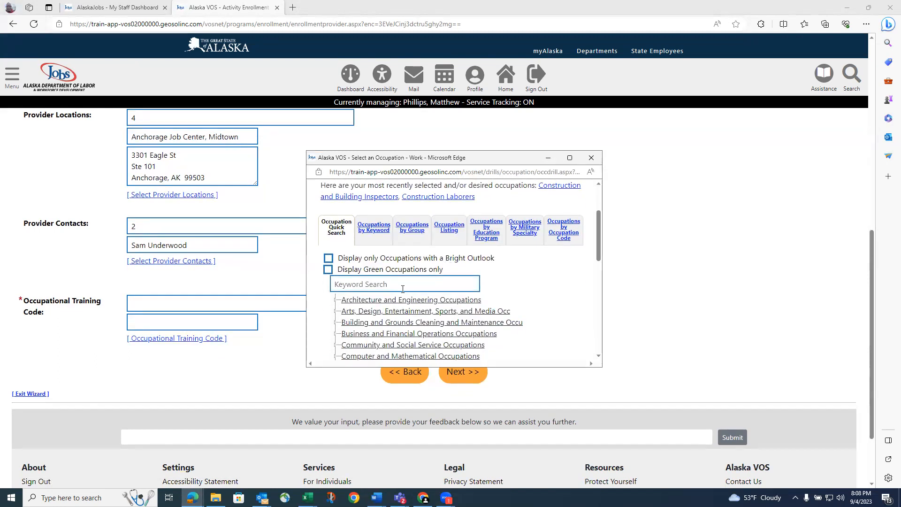
{"action": "left_click", "coordinate": [401, 284]}
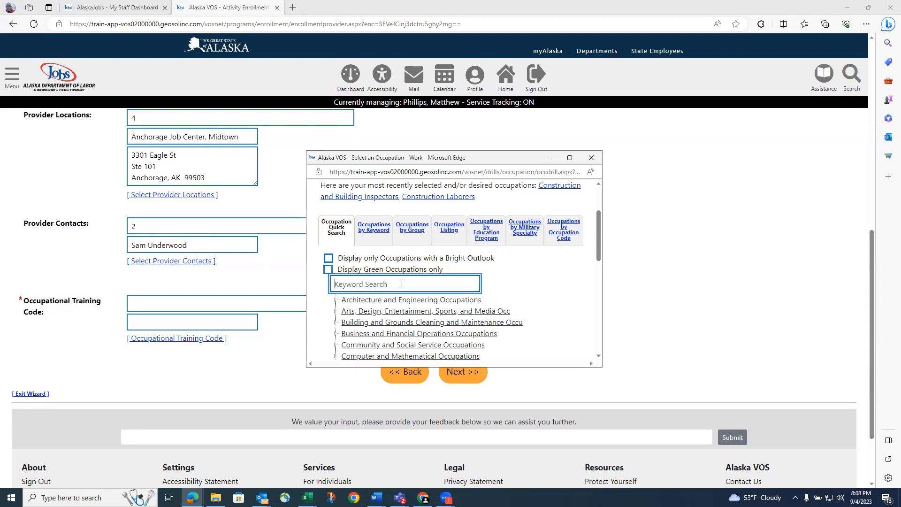
{"action": "type", "text": "Construction"}
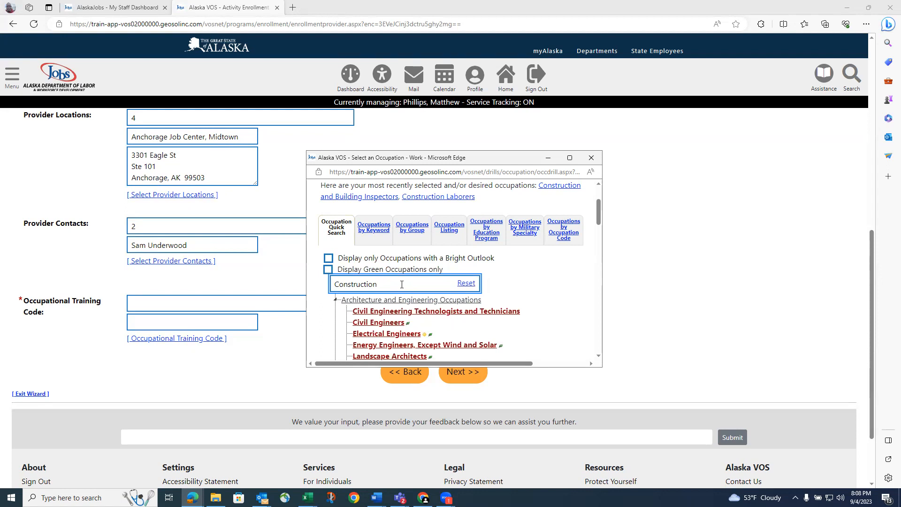
{"action": "scroll", "coordinate": [425, 279], "scroll_direction": "down", "scroll_amount": 5}
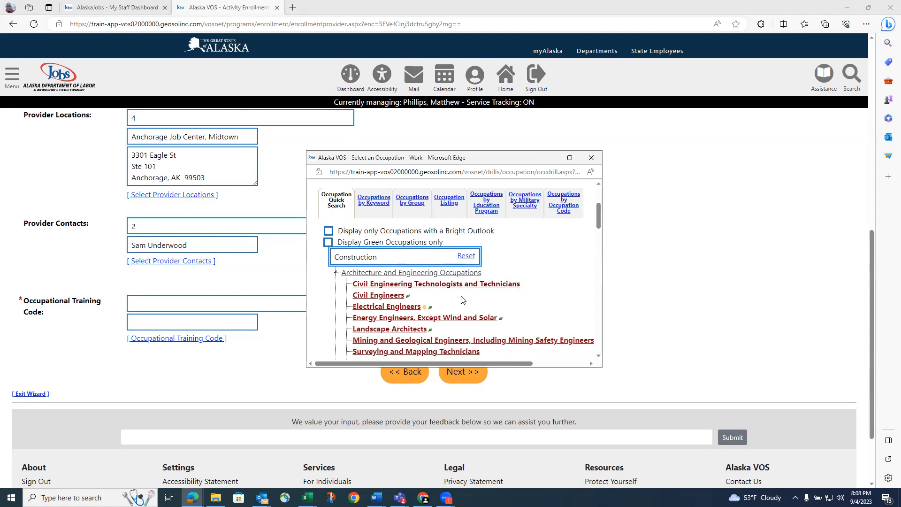
{"action": "scroll", "coordinate": [462, 299], "scroll_direction": "down", "scroll_amount": 5}
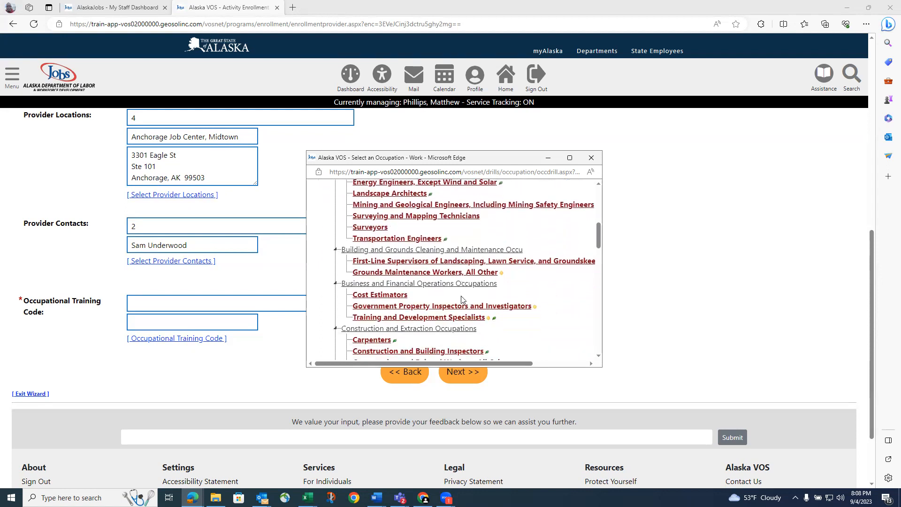
{"action": "scroll", "coordinate": [463, 300], "scroll_direction": "down", "scroll_amount": 1}
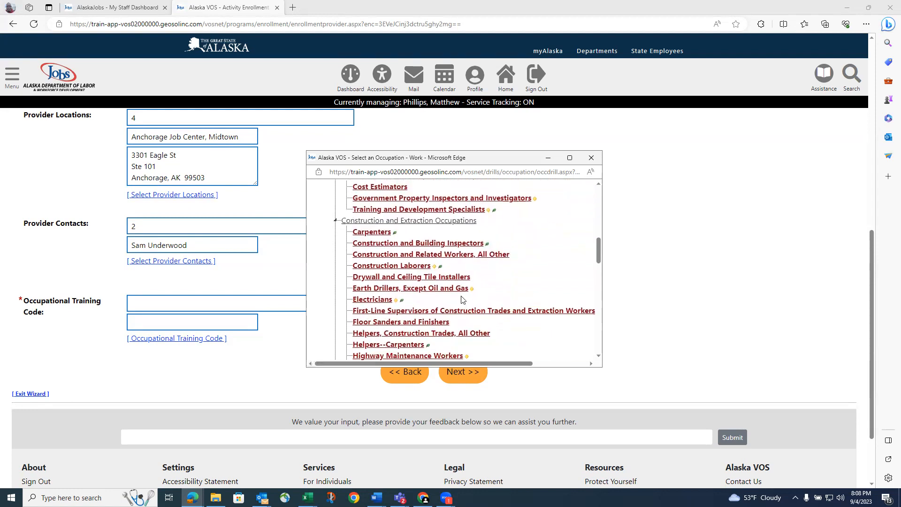
{"action": "scroll", "coordinate": [462, 299], "scroll_direction": "down", "scroll_amount": 1}
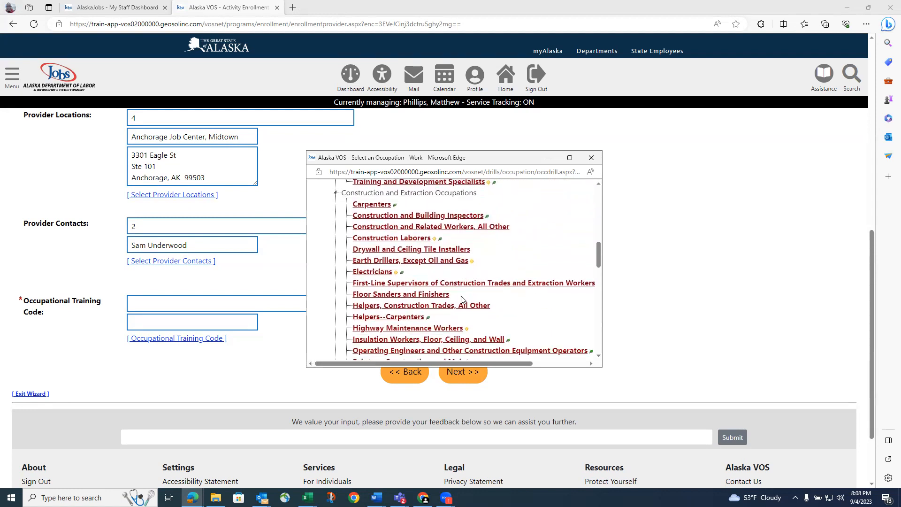
{"action": "left_click", "coordinate": [471, 227]}
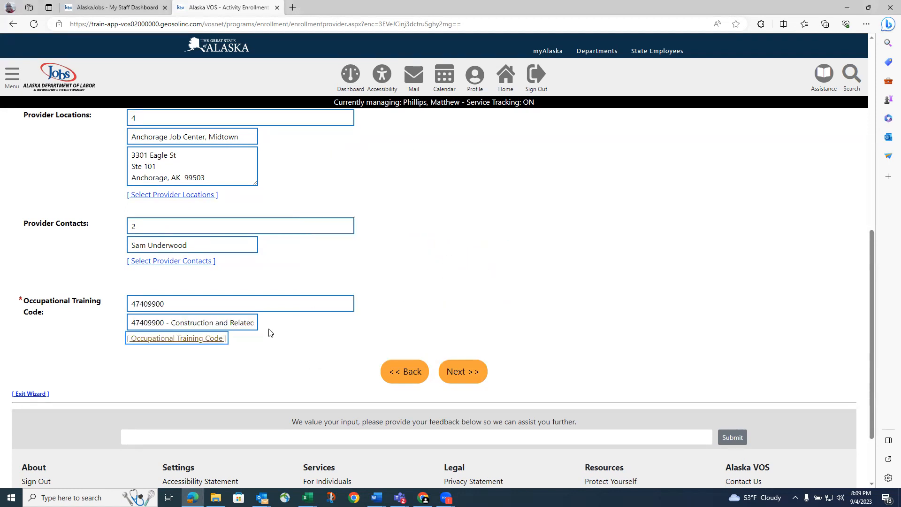
{"action": "scroll", "coordinate": [267, 333], "scroll_direction": "up", "scroll_amount": 1}
{"action": "scroll", "coordinate": [257, 343], "scroll_direction": "up", "scroll_amount": 2}
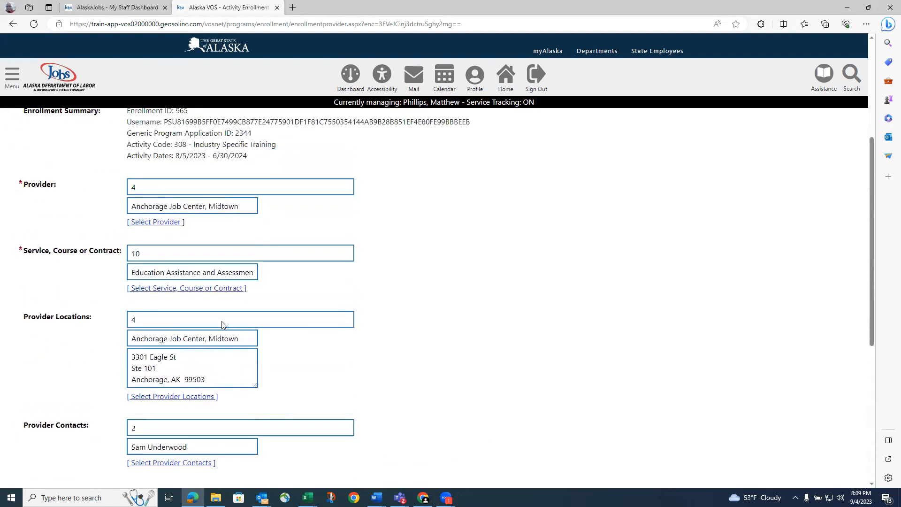
{"action": "scroll", "coordinate": [215, 346], "scroll_direction": "up", "scroll_amount": 1}
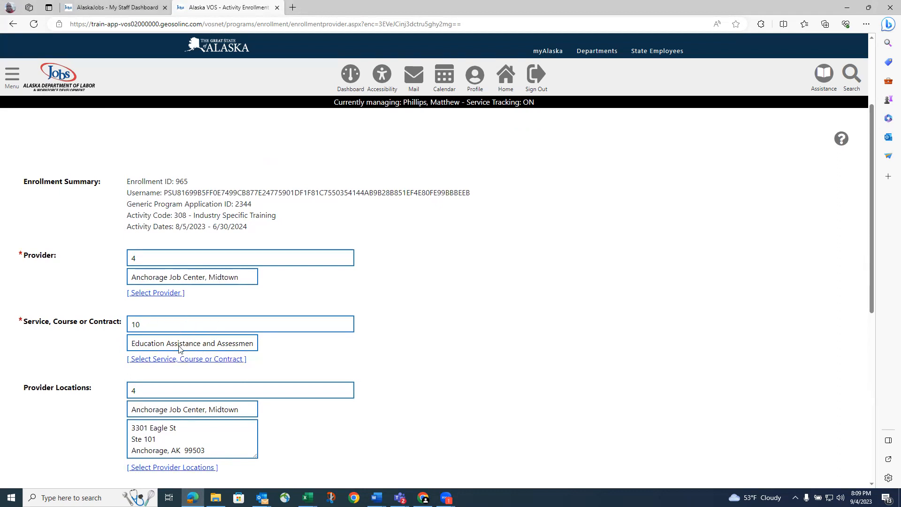
{"action": "scroll", "coordinate": [234, 337], "scroll_direction": "down", "scroll_amount": 3}
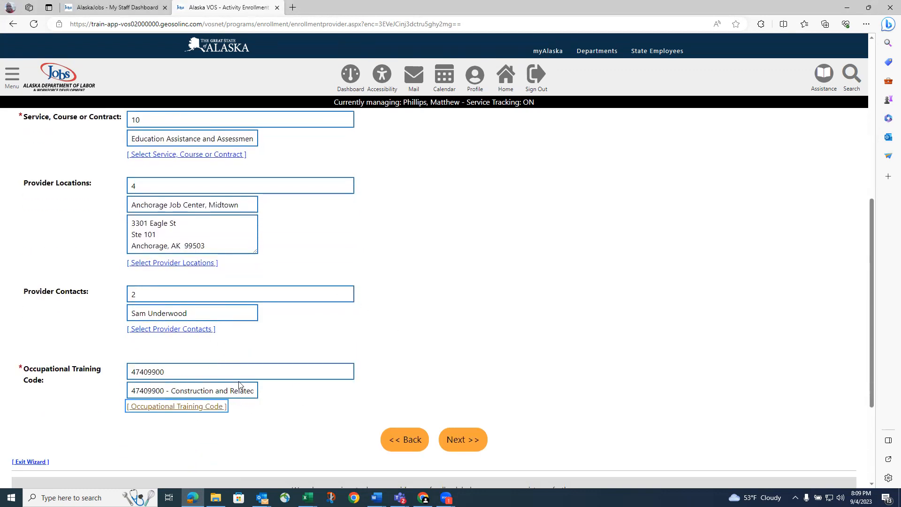
{"action": "scroll", "coordinate": [240, 384], "scroll_direction": "up", "scroll_amount": 1}
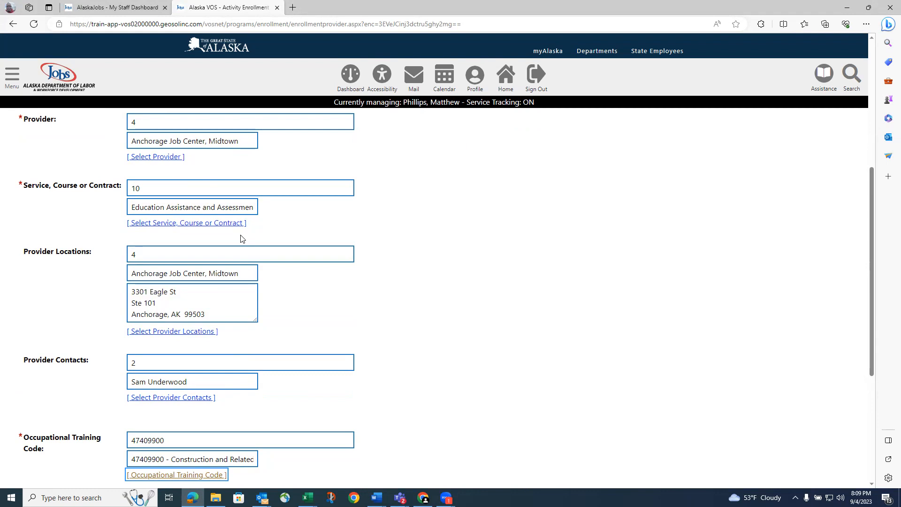
{"action": "scroll", "coordinate": [241, 238], "scroll_direction": "down", "scroll_amount": 5}
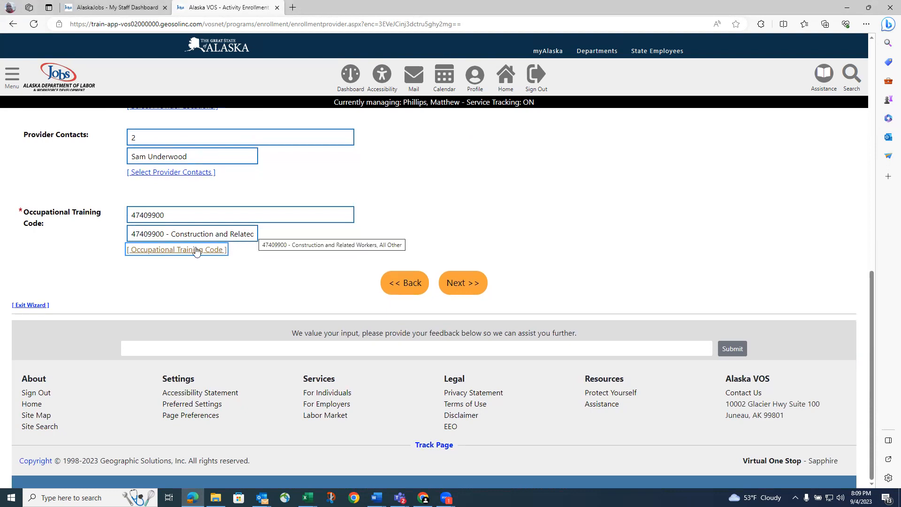
Advance to the Enrollment Cost page and review $2,445.00 total training costs and $2,300.00 tuition
{"action": "left_click", "coordinate": [468, 288]}
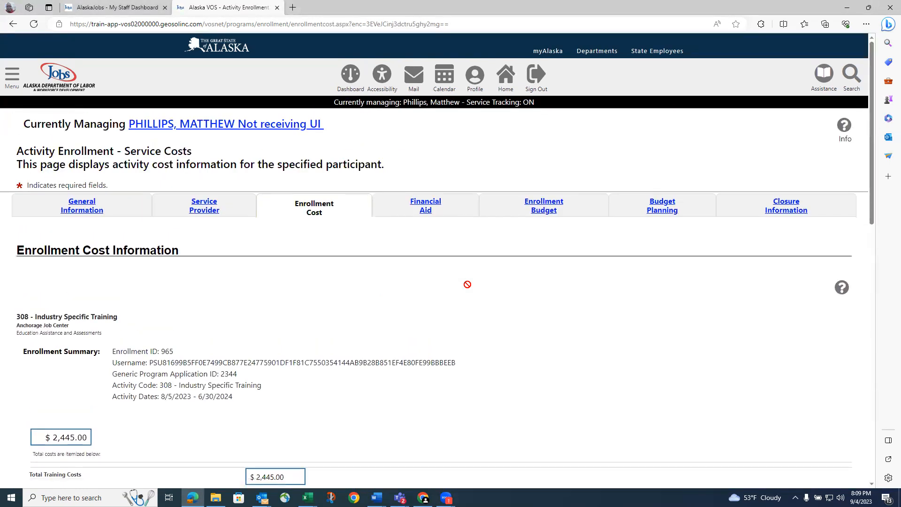
{"action": "scroll", "coordinate": [468, 284], "scroll_direction": "down", "scroll_amount": 2}
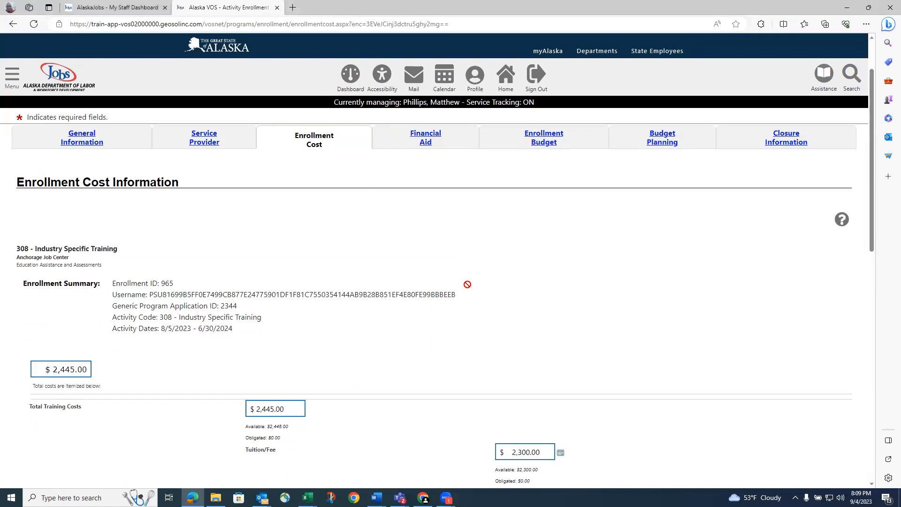
{"action": "scroll", "coordinate": [467, 285], "scroll_direction": "down", "scroll_amount": 3}
{"action": "scroll", "coordinate": [468, 285], "scroll_direction": "up", "scroll_amount": 2}
{"action": "scroll", "coordinate": [468, 284], "scroll_direction": "down", "scroll_amount": 2}
{"action": "scroll", "coordinate": [468, 284], "scroll_direction": "up", "scroll_amount": 5}
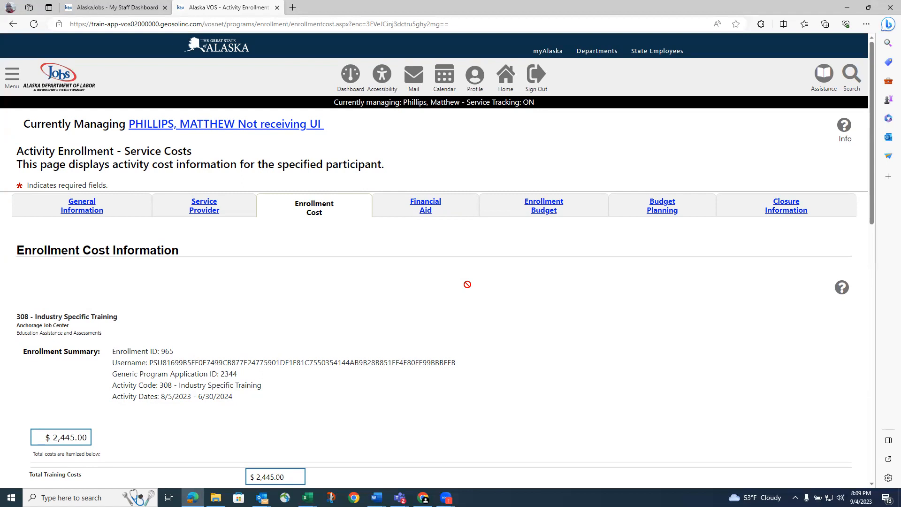
{"action": "scroll", "coordinate": [467, 284], "scroll_direction": "down", "scroll_amount": 1}
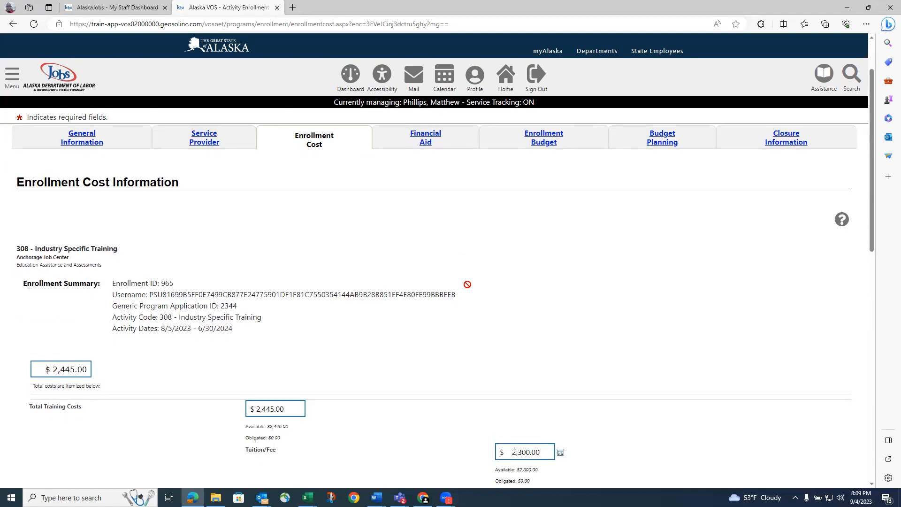
{"action": "scroll", "coordinate": [468, 284], "scroll_direction": "up", "scroll_amount": 1}
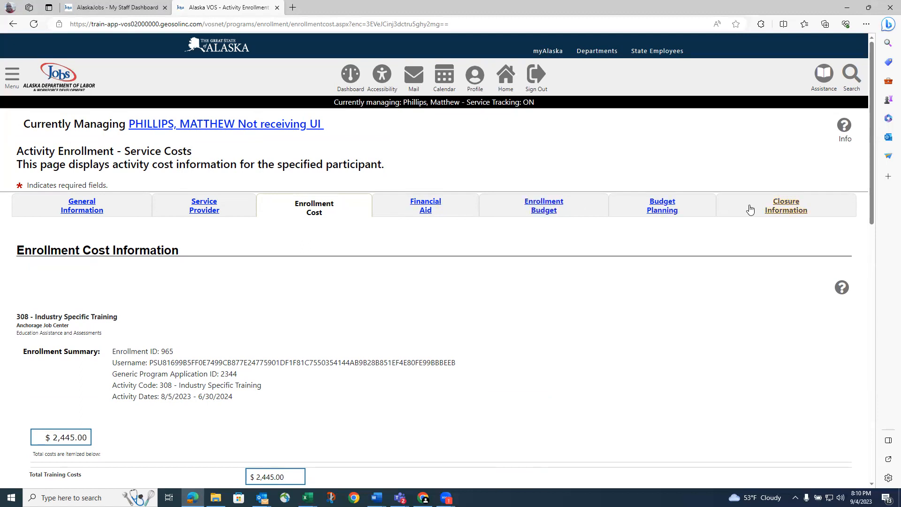
On Closure Information, set last activity date to today (09/04/2023) and completion code Successful Completion
{"action": "left_click", "coordinate": [787, 206]}
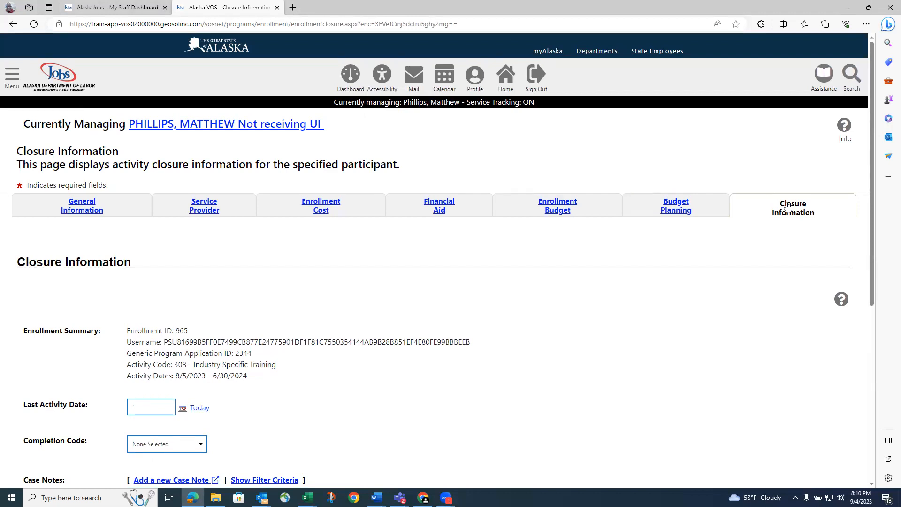
{"action": "scroll", "coordinate": [770, 215], "scroll_direction": "down", "scroll_amount": 1}
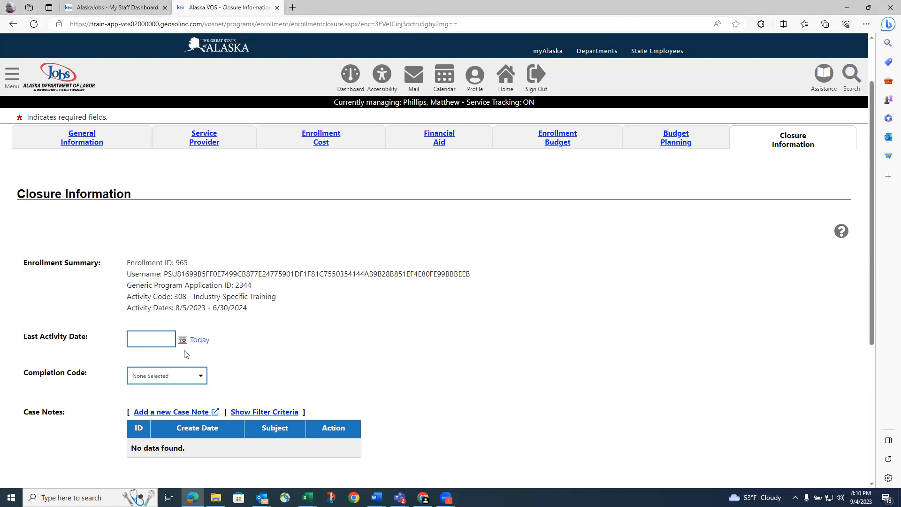
{"action": "left_click", "coordinate": [197, 340]}
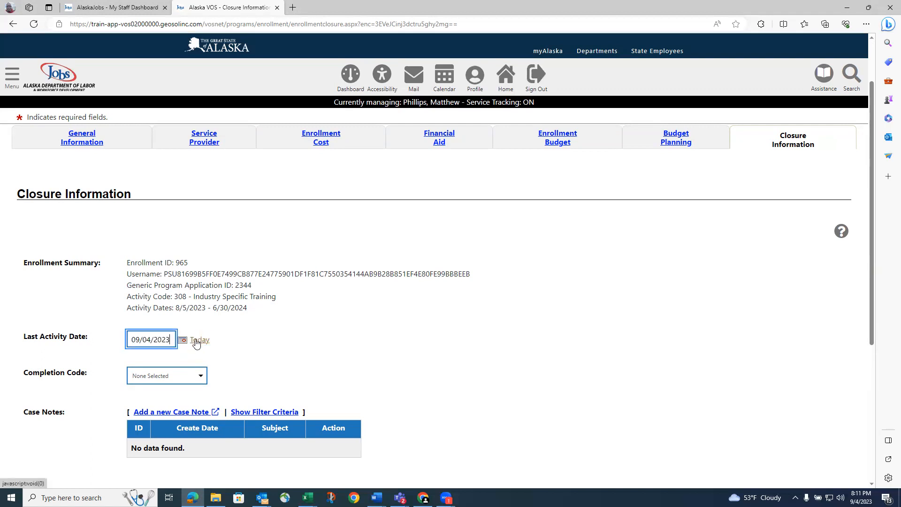
{"action": "left_click", "coordinate": [199, 380]}
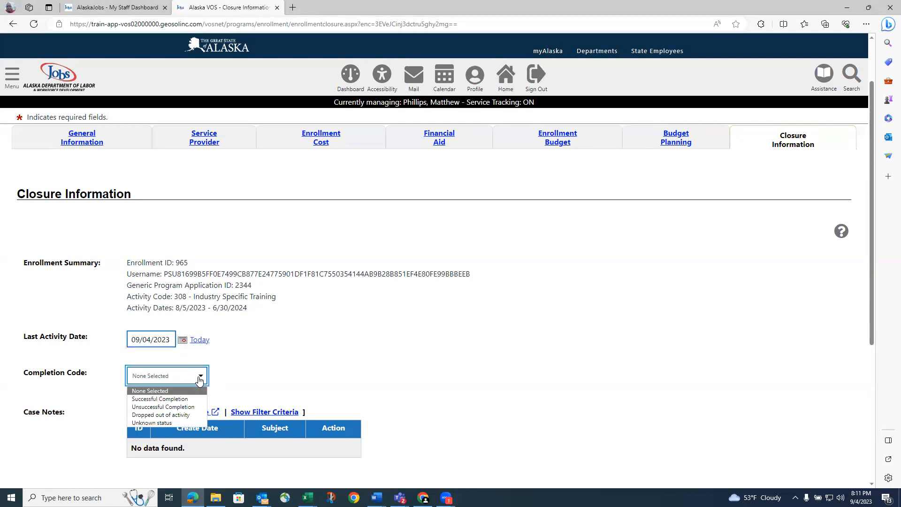
{"action": "left_click", "coordinate": [180, 399]}
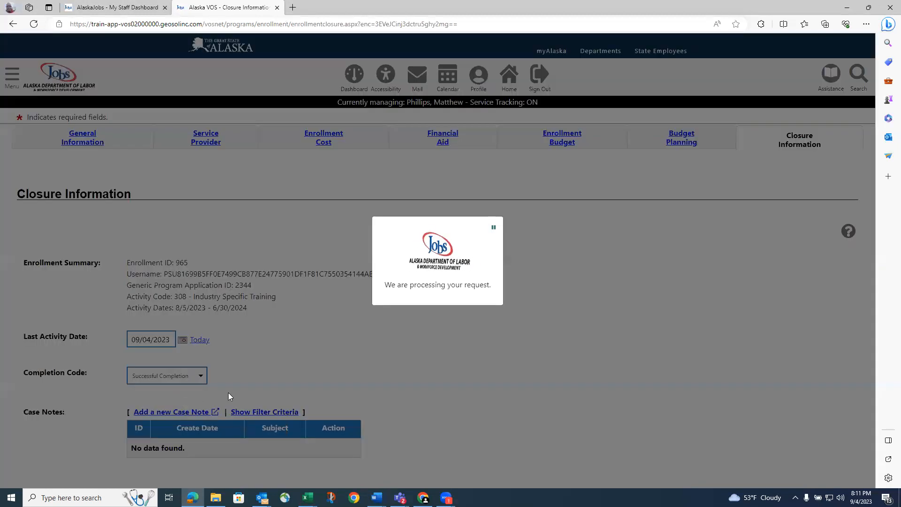
{"action": "scroll", "coordinate": [234, 399], "scroll_direction": "down", "scroll_amount": 5}
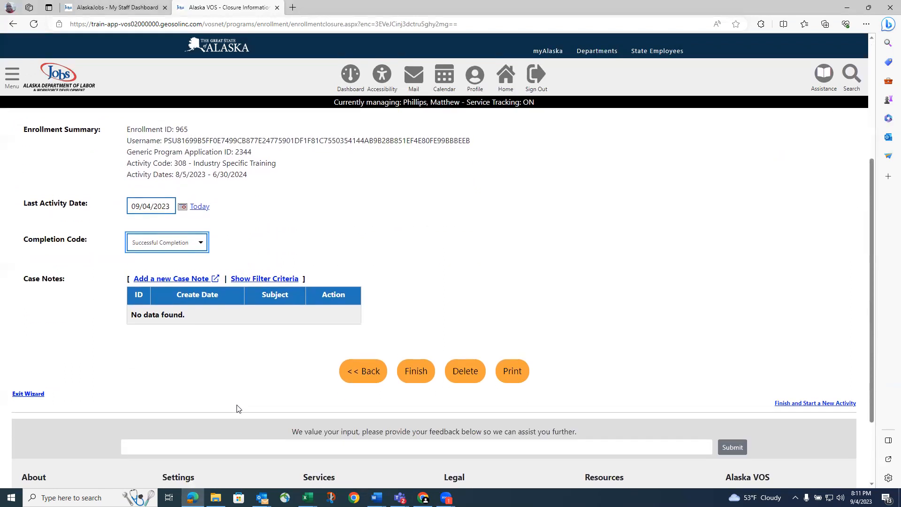
{"action": "scroll", "coordinate": [238, 408], "scroll_direction": "up", "scroll_amount": 1}
Finish and save the closed 308 Industry Specific Training enrollment
{"action": "left_click", "coordinate": [409, 436]}
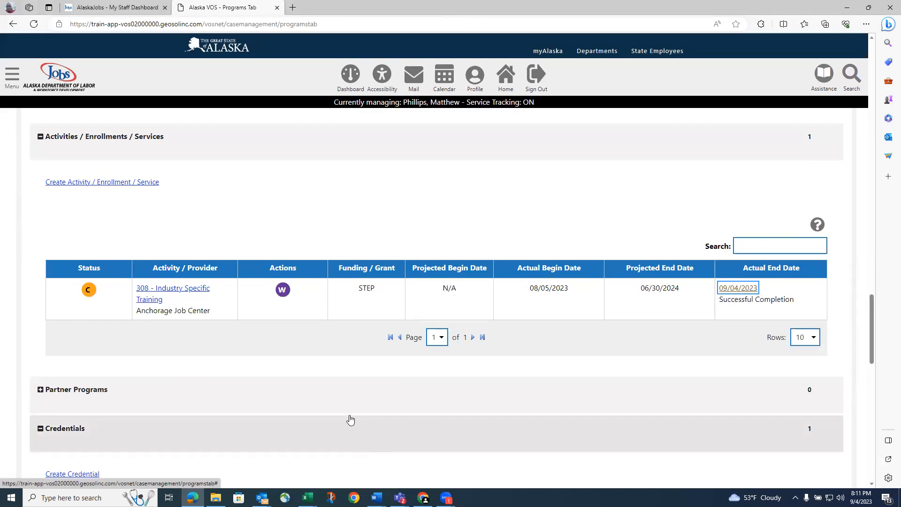
{"action": "scroll", "coordinate": [297, 328], "scroll_direction": "up", "scroll_amount": 3}
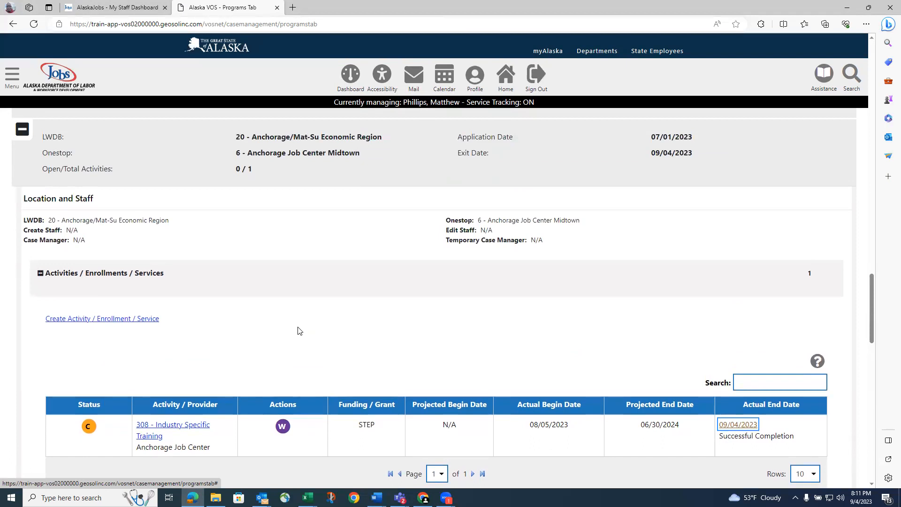
{"action": "scroll", "coordinate": [298, 327], "scroll_direction": "up", "scroll_amount": 2}
{"action": "scroll", "coordinate": [298, 331], "scroll_direction": "down", "scroll_amount": 2}
{"action": "scroll", "coordinate": [298, 330], "scroll_direction": "up", "scroll_amount": 3}
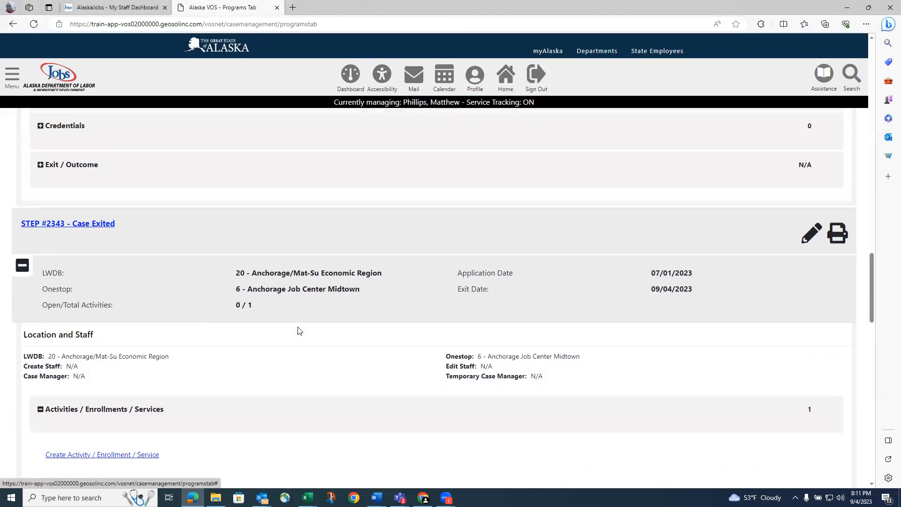
{"action": "scroll", "coordinate": [297, 331], "scroll_direction": "down", "scroll_amount": 2}
{"action": "scroll", "coordinate": [297, 331], "scroll_direction": "up", "scroll_amount": 2}
{"action": "scroll", "coordinate": [297, 330], "scroll_direction": "up", "scroll_amount": 8}
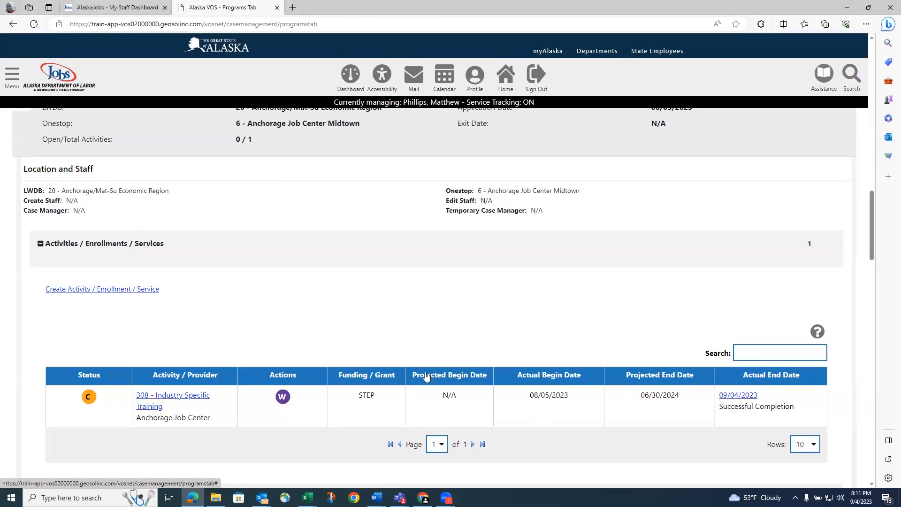
Expand the empty Credentials section of the STEP case on the Programs tab
{"action": "scroll", "coordinate": [338, 402], "scroll_direction": "down", "scroll_amount": 3}
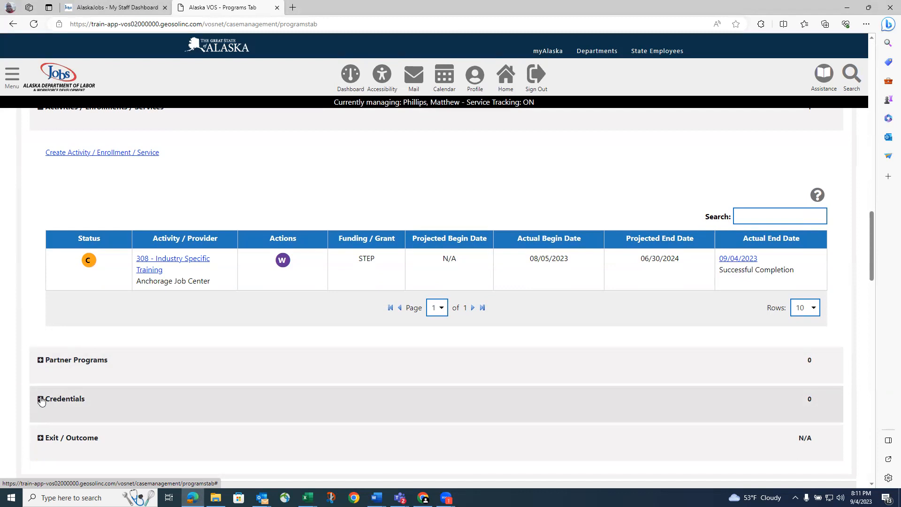
{"action": "left_click", "coordinate": [41, 400]}
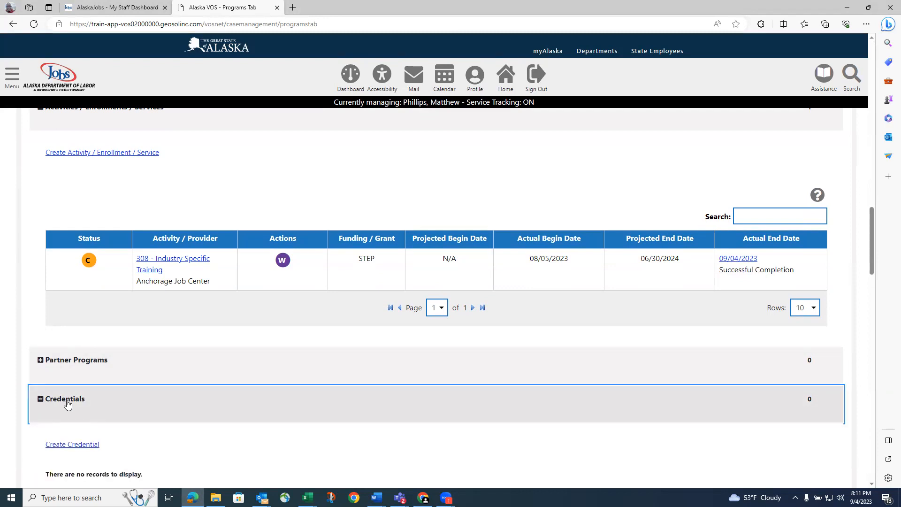
Start a new credential with region Anchorage/Mat-Su Economic Region and office Anchorage Job Center Midtown
{"action": "left_click", "coordinate": [75, 444]}
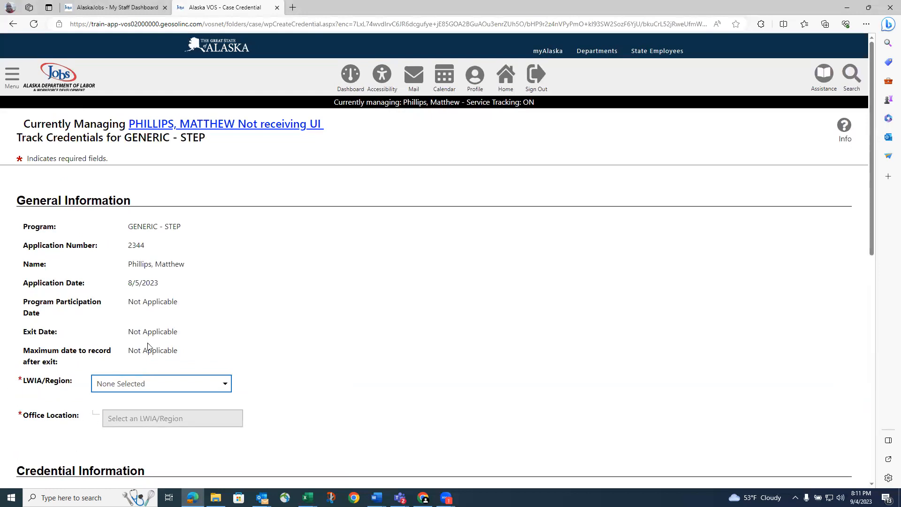
{"action": "scroll", "coordinate": [147, 344], "scroll_direction": "down", "scroll_amount": 1}
{"action": "left_click", "coordinate": [162, 323]}
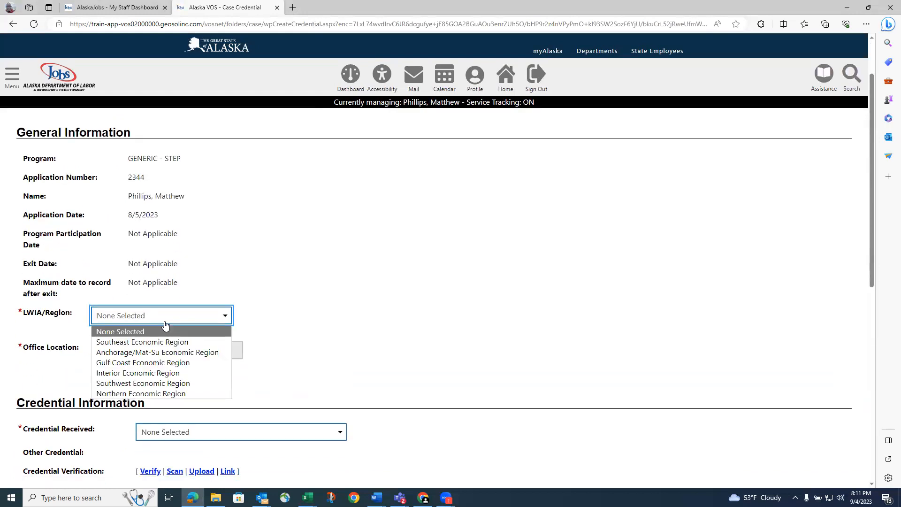
{"action": "left_click", "coordinate": [159, 352]}
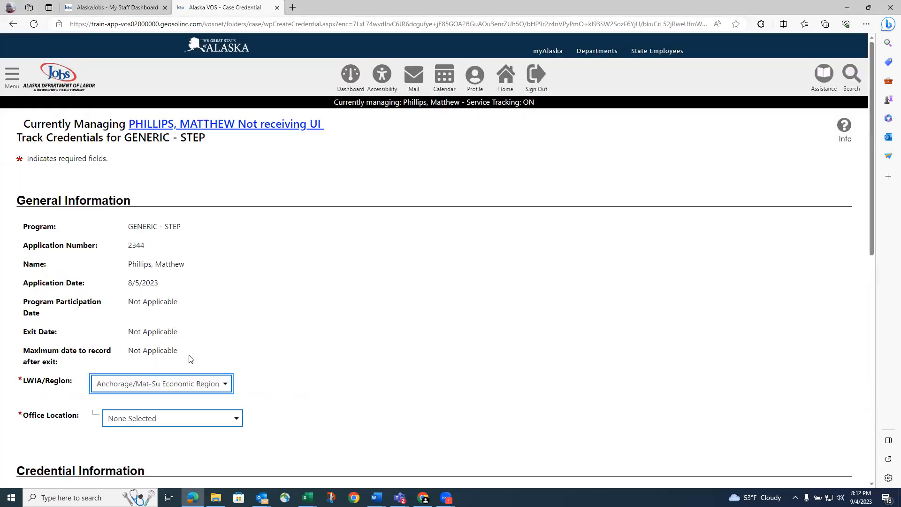
{"action": "left_click", "coordinate": [189, 422]}
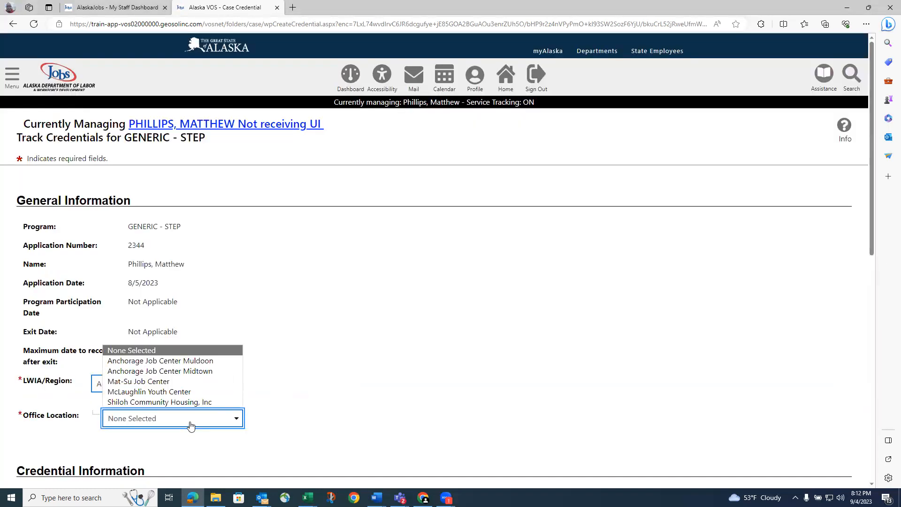
{"action": "left_click", "coordinate": [189, 371]}
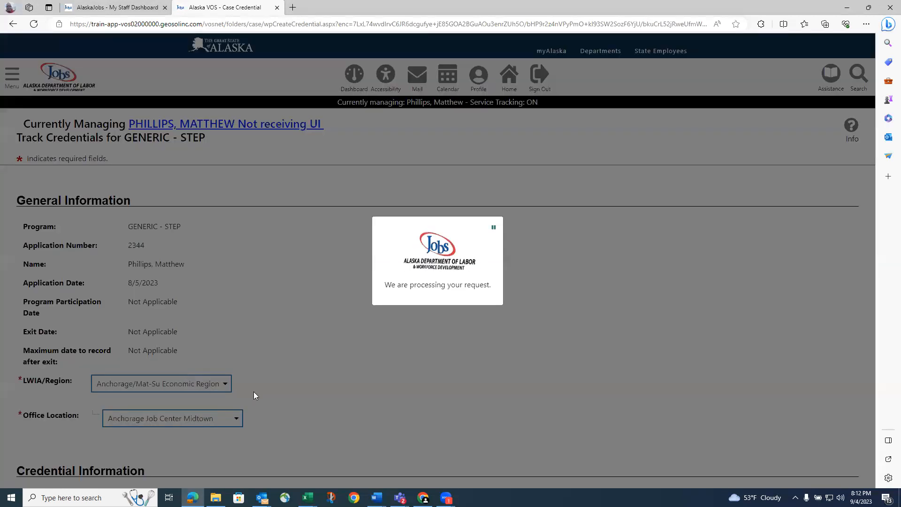
{"action": "scroll", "coordinate": [281, 397], "scroll_direction": "down", "scroll_amount": 4}
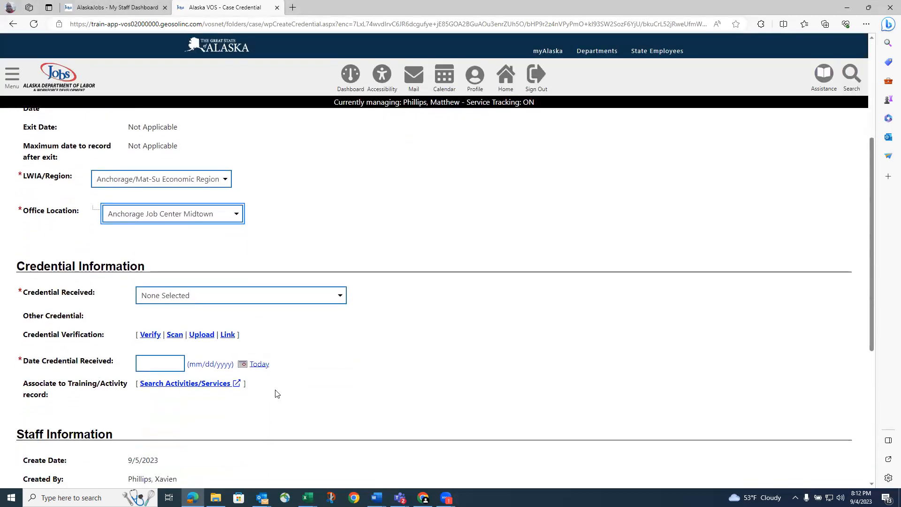
Set type to Occupational Skills Certificate or Credential, received today (09/04/2023), and save
{"action": "left_click", "coordinate": [282, 303]}
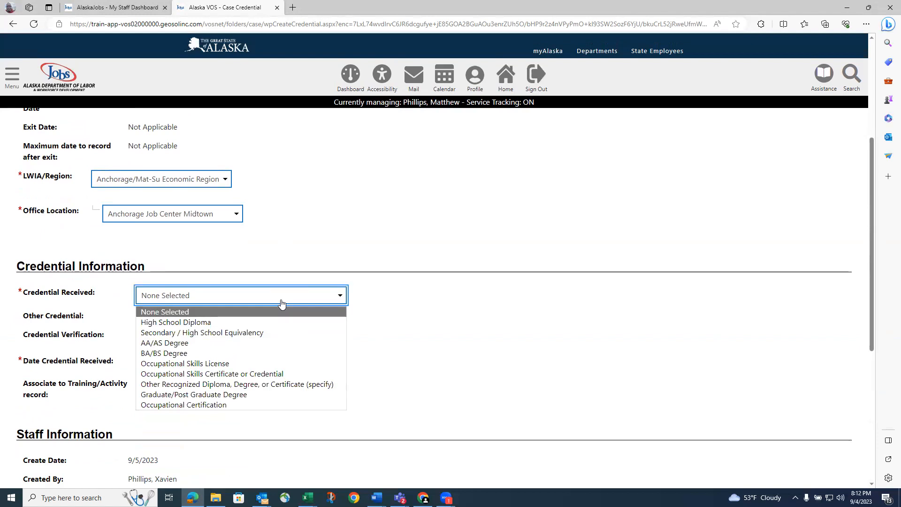
{"action": "left_click", "coordinate": [282, 375]}
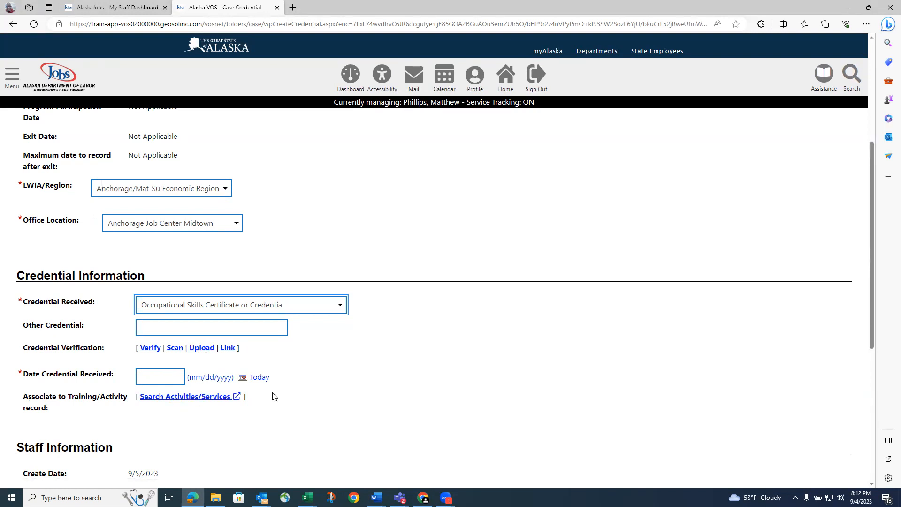
{"action": "left_click", "coordinate": [259, 378]}
{"action": "scroll", "coordinate": [326, 396], "scroll_direction": "down", "scroll_amount": 1}
{"action": "scroll", "coordinate": [325, 396], "scroll_direction": "down", "scroll_amount": 4}
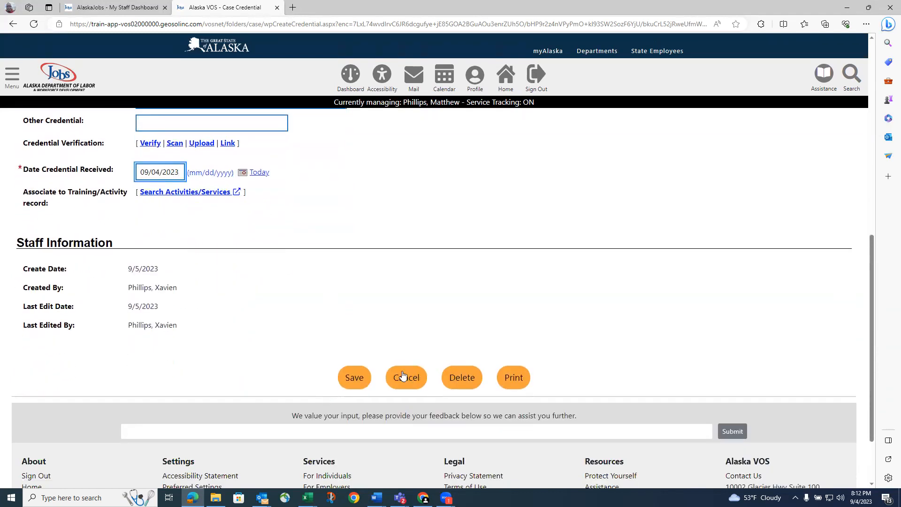
{"action": "left_click", "coordinate": [358, 381]}
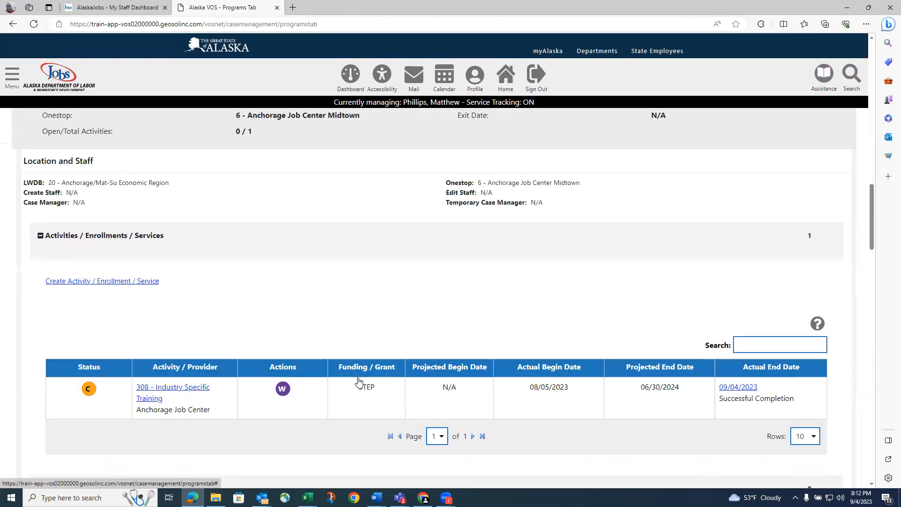
{"action": "scroll", "coordinate": [359, 383], "scroll_direction": "up", "scroll_amount": 5}
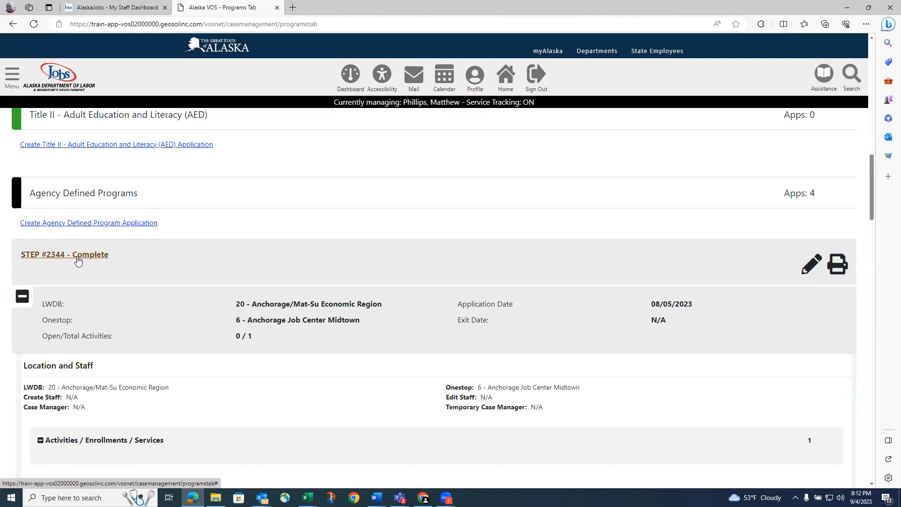
{"action": "scroll", "coordinate": [82, 261], "scroll_direction": "down", "scroll_amount": 5}
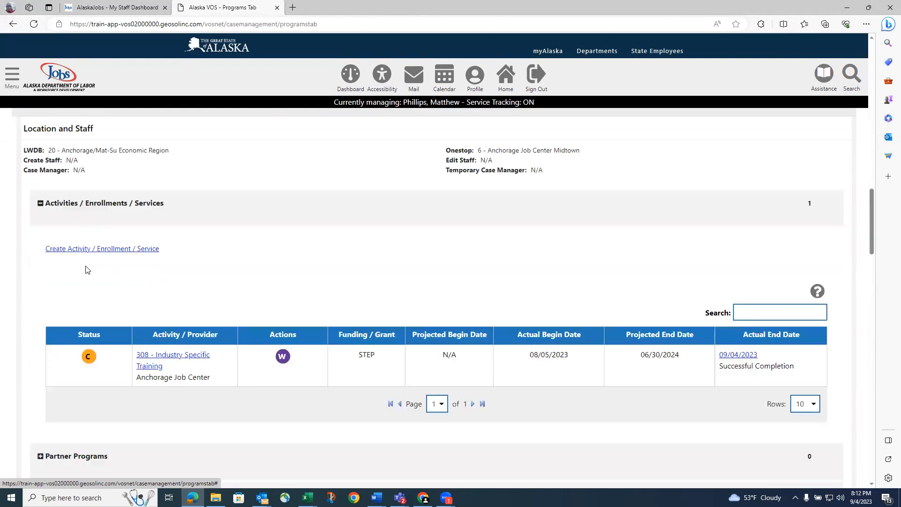
{"action": "scroll", "coordinate": [86, 269], "scroll_direction": "down", "scroll_amount": 1}
{"action": "scroll", "coordinate": [86, 268], "scroll_direction": "up", "scroll_amount": 6}
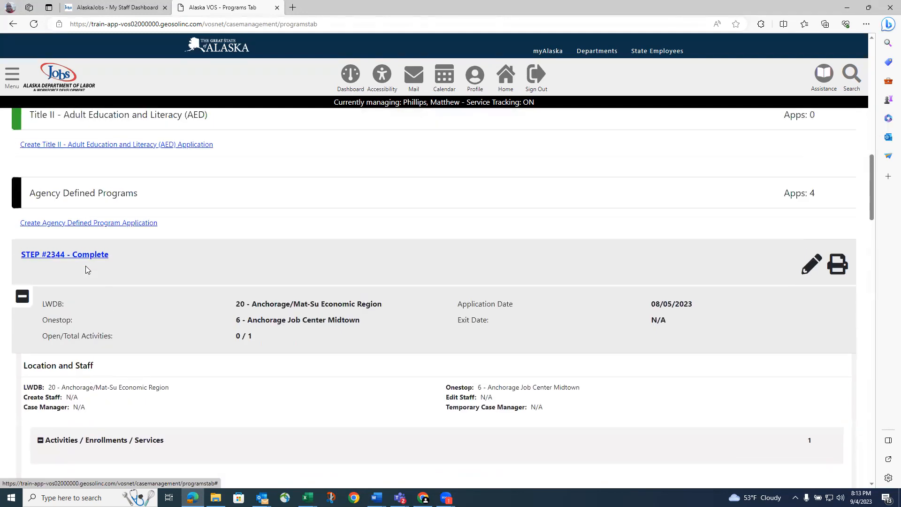
{"action": "scroll", "coordinate": [85, 268], "scroll_direction": "down", "scroll_amount": 7}
{"action": "scroll", "coordinate": [161, 249], "scroll_direction": "down", "scroll_amount": 3}
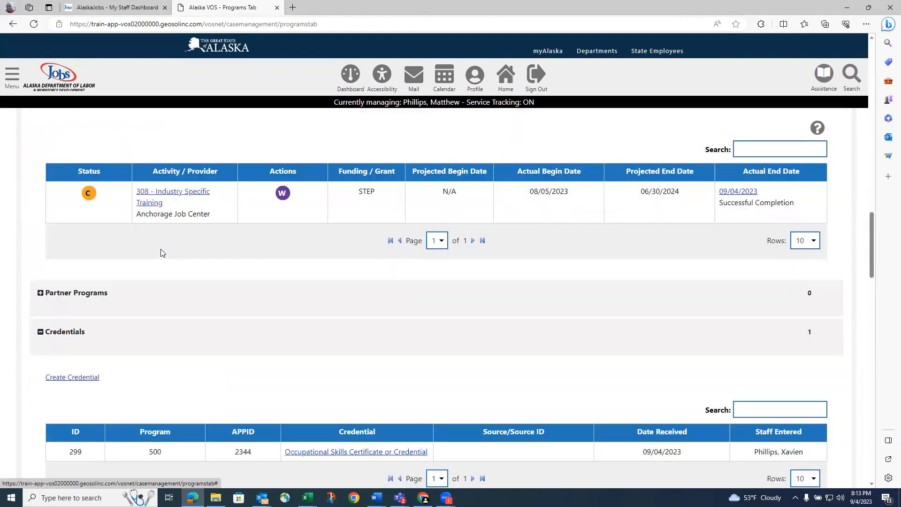
{"action": "scroll", "coordinate": [179, 317], "scroll_direction": "down", "scroll_amount": 3}
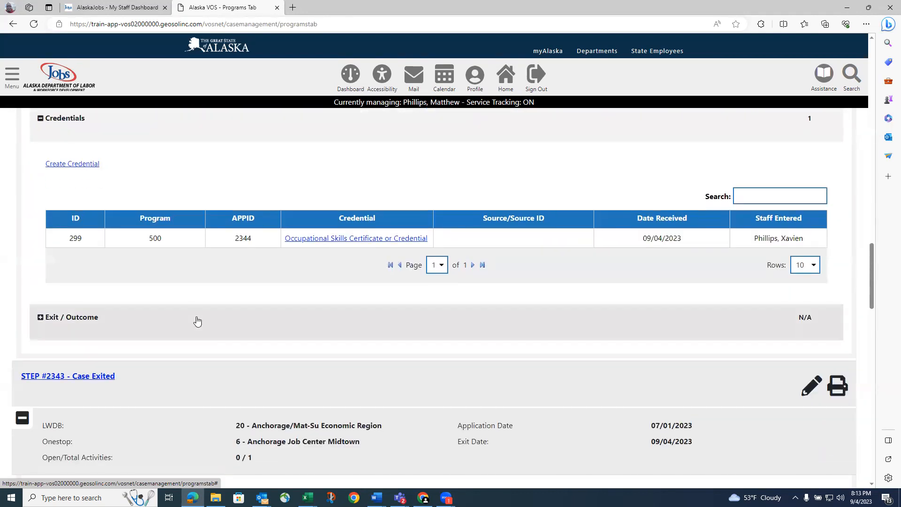
{"action": "left_click", "coordinate": [67, 319]}
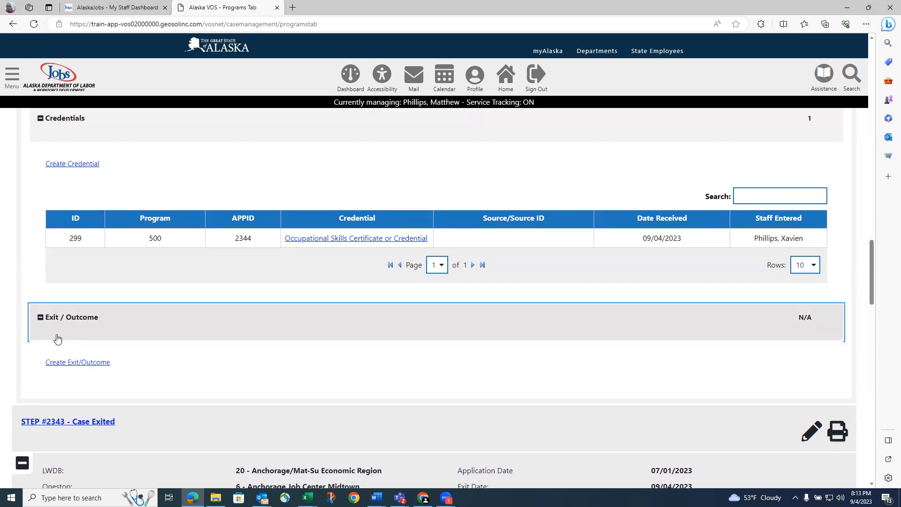
Start a new exit dated today (09/04/2023) at Anchorage Job Center Midtown, reason Enrollment Period Completed
{"action": "left_click", "coordinate": [63, 366]}
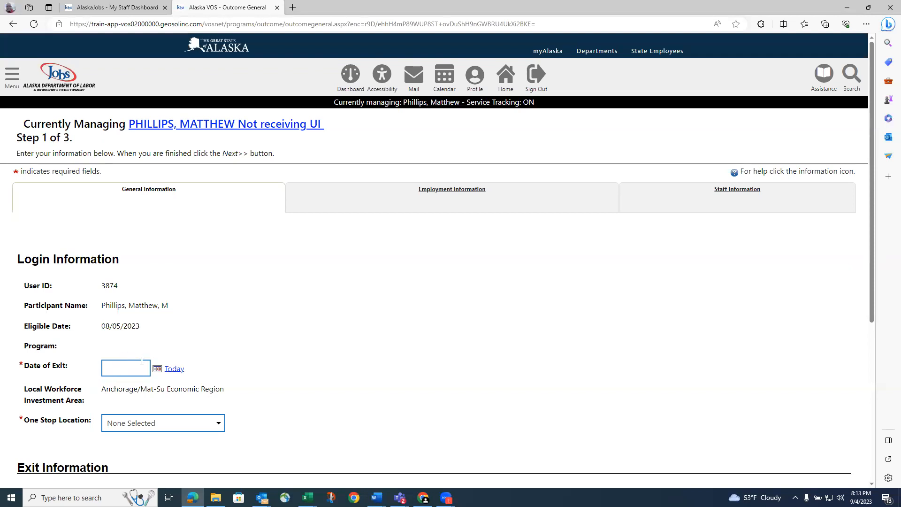
{"action": "left_click", "coordinate": [173, 368]}
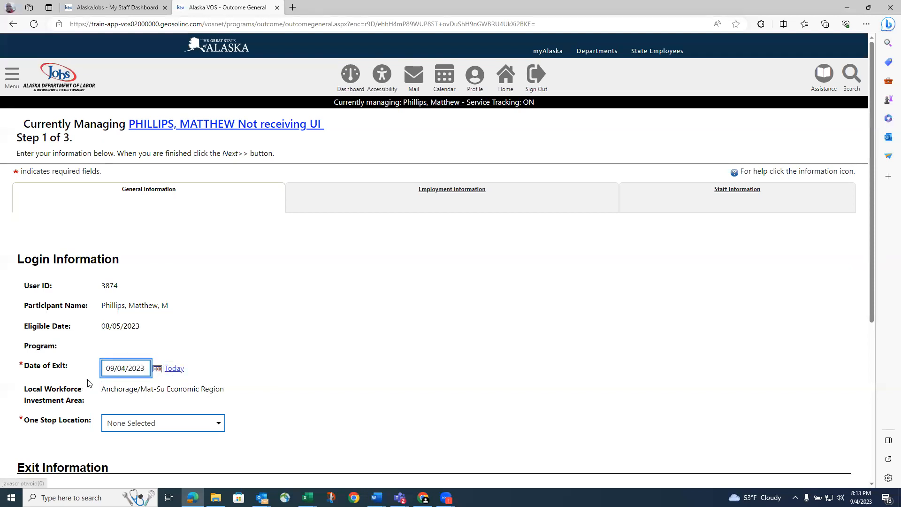
{"action": "scroll", "coordinate": [96, 376], "scroll_direction": "down", "scroll_amount": 3}
{"action": "left_click", "coordinate": [200, 290]}
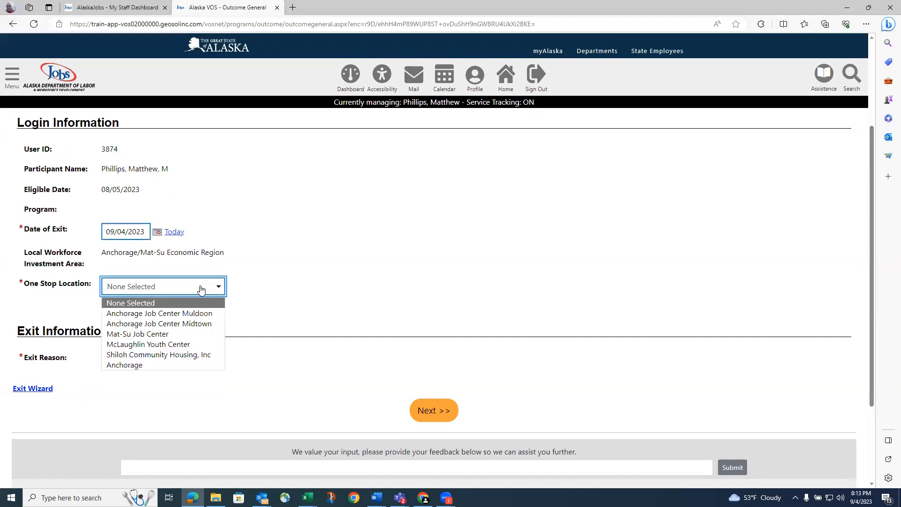
{"action": "left_click", "coordinate": [176, 323]}
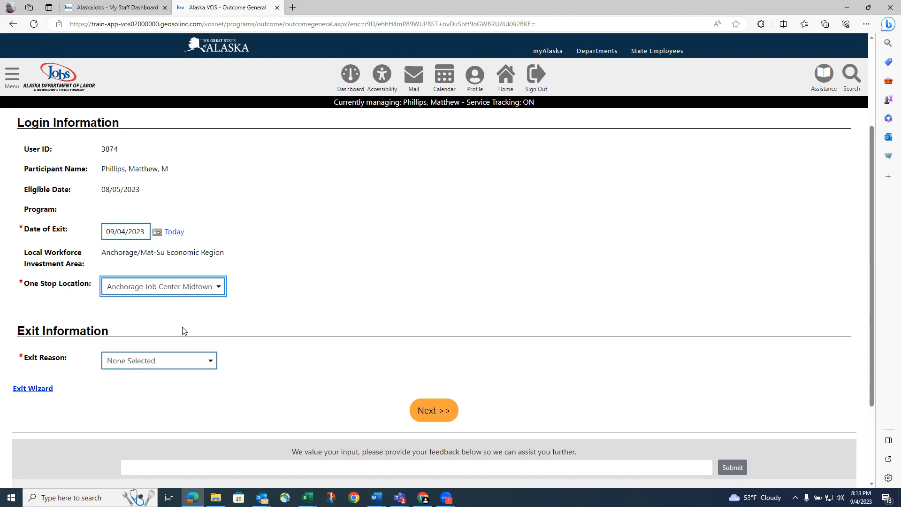
{"action": "left_click", "coordinate": [176, 361]}
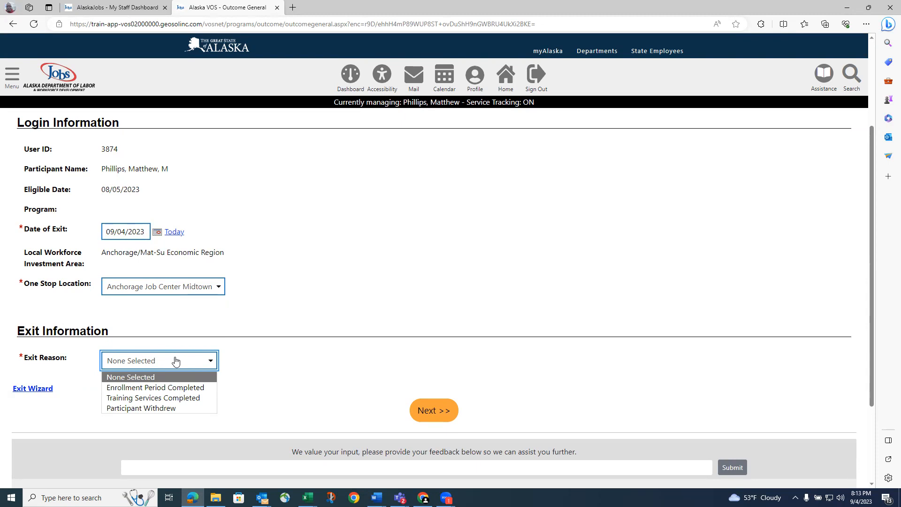
{"action": "left_click", "coordinate": [173, 387]}
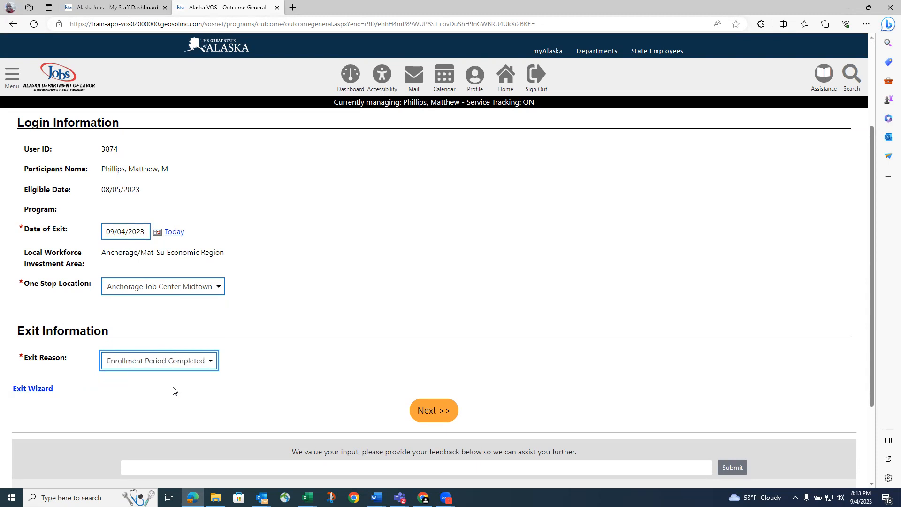
Skip past the employment and staff information pages and save the exit record
{"action": "left_click", "coordinate": [427, 410]}
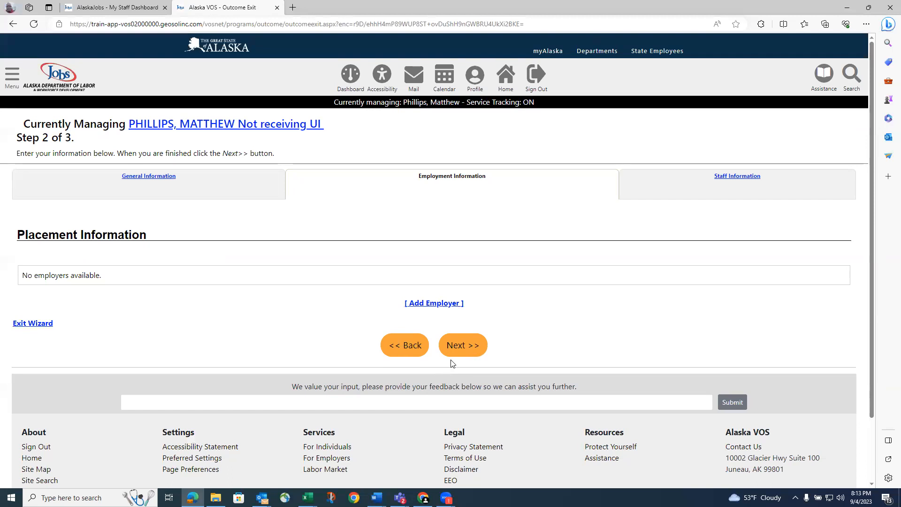
{"action": "left_click", "coordinate": [463, 345]}
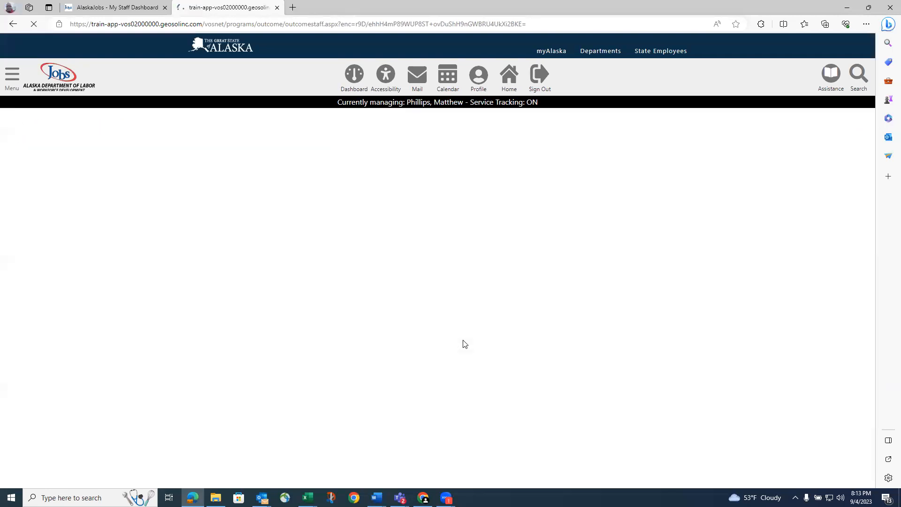
{"action": "scroll", "coordinate": [463, 347], "scroll_direction": "down", "scroll_amount": 1}
{"action": "scroll", "coordinate": [464, 353], "scroll_direction": "down", "scroll_amount": 1}
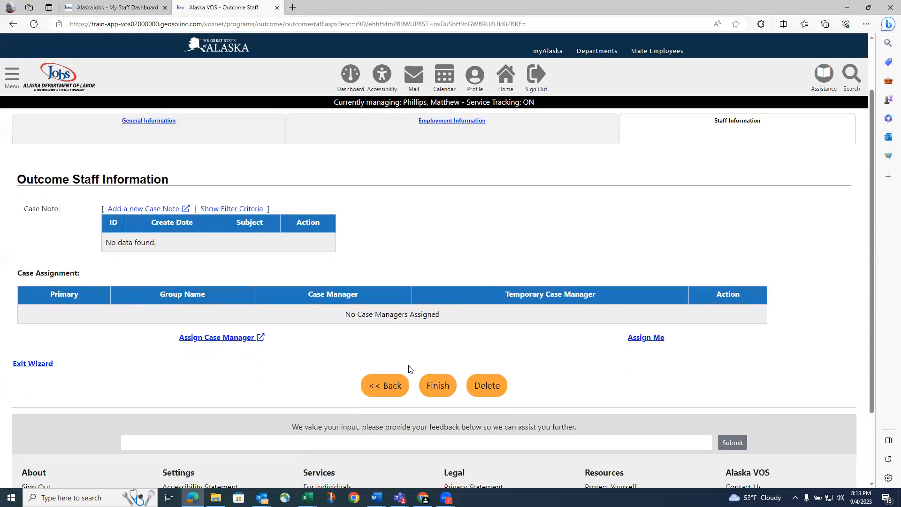
{"action": "left_click", "coordinate": [433, 391]}
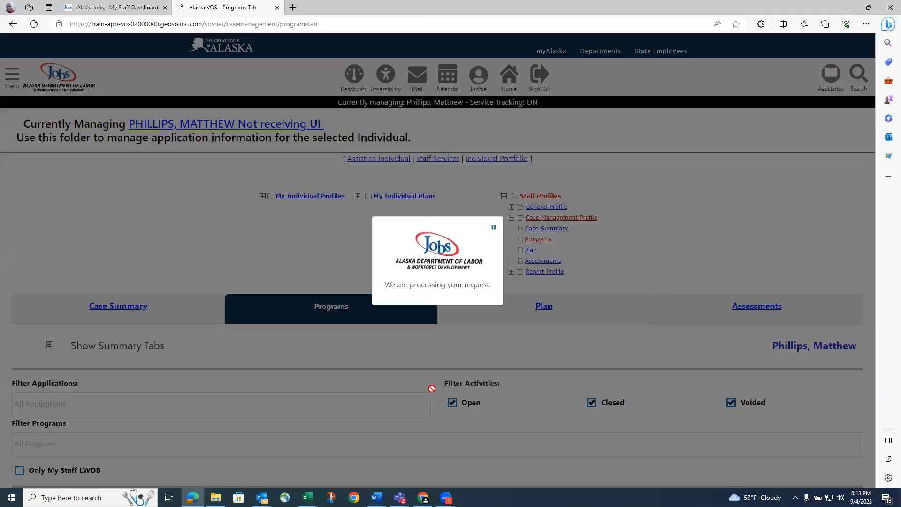
{"action": "scroll", "coordinate": [278, 375], "scroll_direction": "up", "scroll_amount": 1}
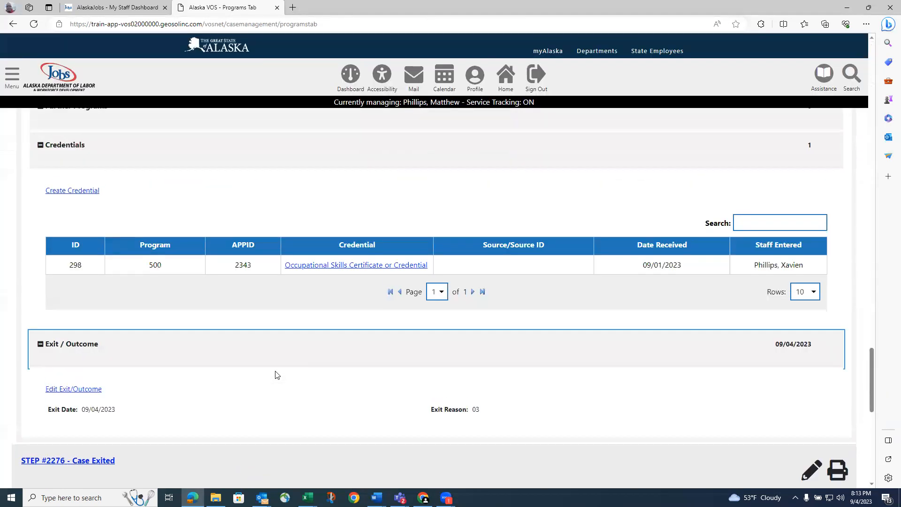
{"action": "scroll", "coordinate": [276, 375], "scroll_direction": "up", "scroll_amount": 10}
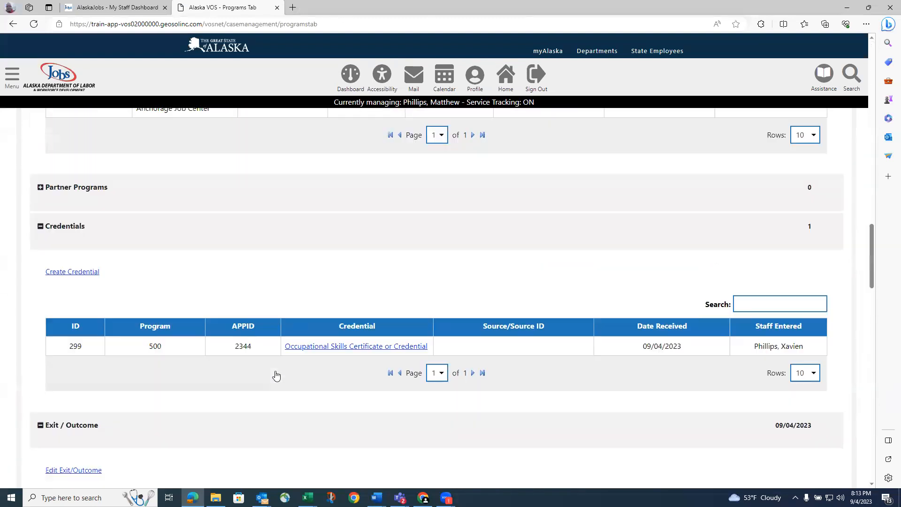
{"action": "scroll", "coordinate": [276, 375], "scroll_direction": "up", "scroll_amount": 4}
{"action": "scroll", "coordinate": [275, 375], "scroll_direction": "down", "scroll_amount": 3}
{"action": "scroll", "coordinate": [275, 376], "scroll_direction": "up", "scroll_amount": 3}
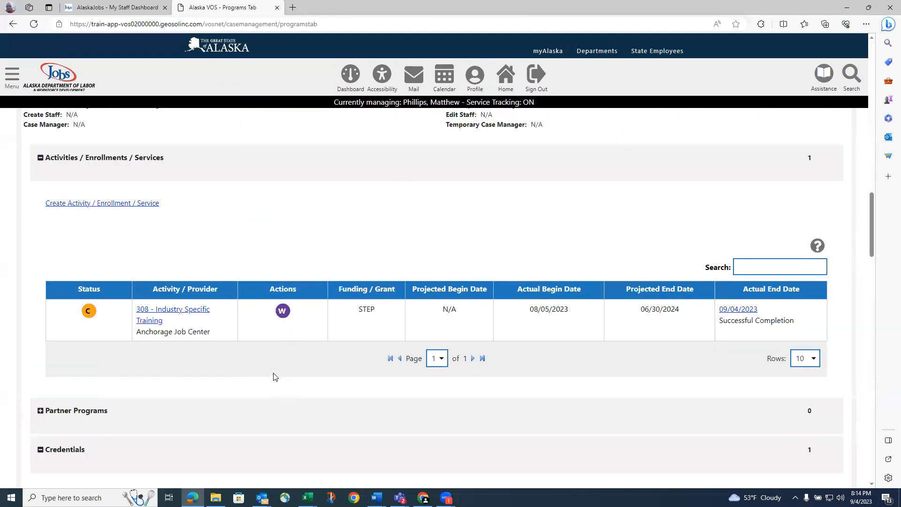
{"action": "scroll", "coordinate": [275, 377], "scroll_direction": "up", "scroll_amount": 1}
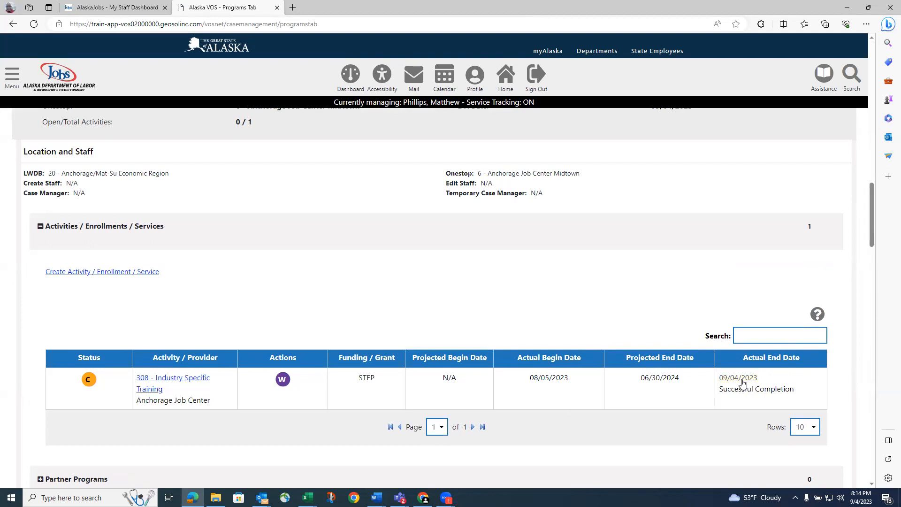
{"action": "scroll", "coordinate": [611, 413], "scroll_direction": "down", "scroll_amount": 1}
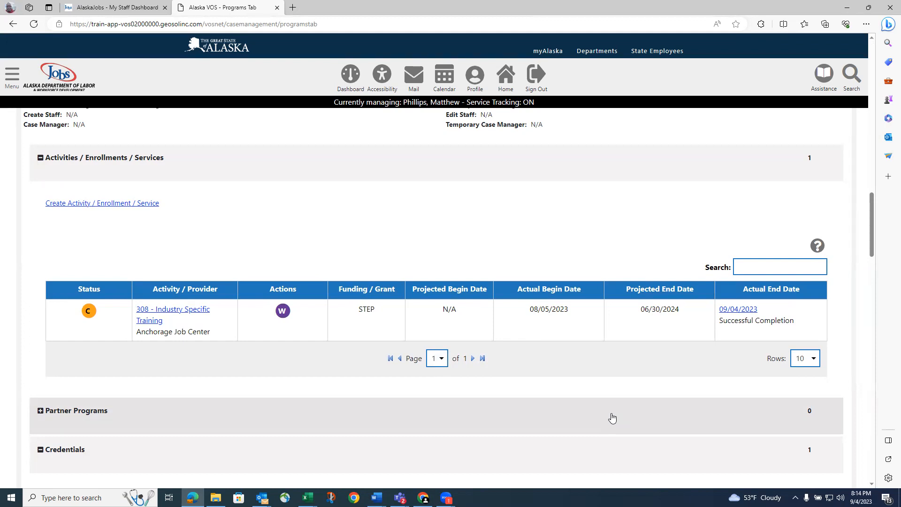
{"action": "scroll", "coordinate": [583, 86], "scroll_direction": "up", "scroll_amount": 1}
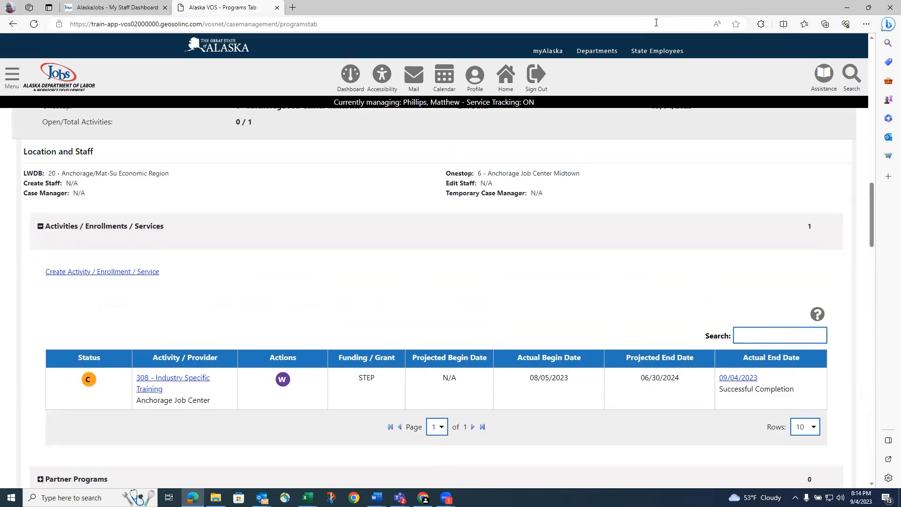